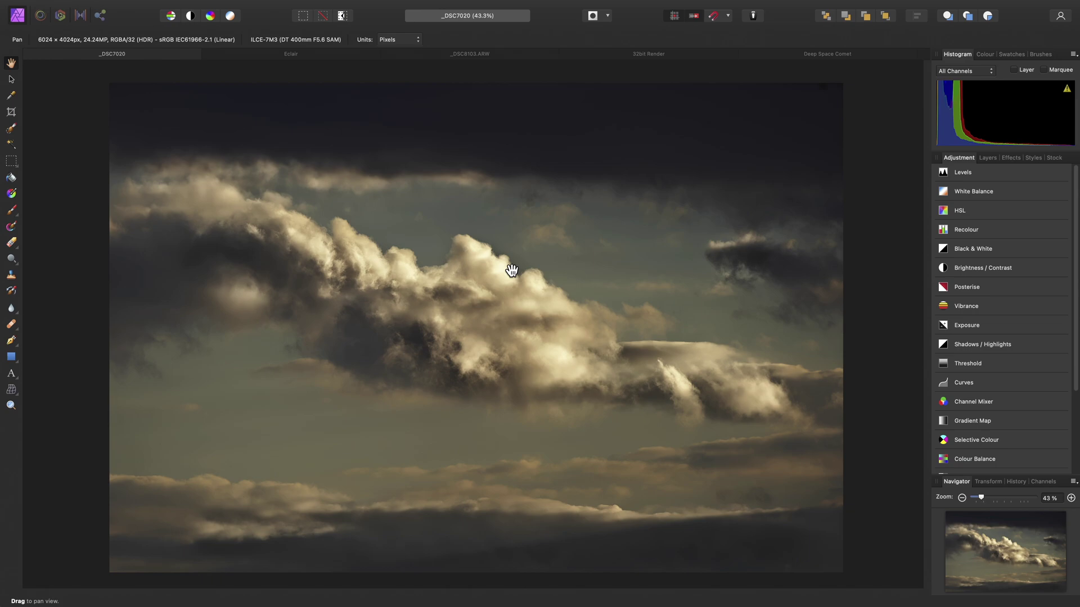
# Pan and zoom the cloud photo, viewing it at actual pixel size, then fit it to the window
pyautogui.moveTo(511, 270); pyautogui.dragTo(489, 298)
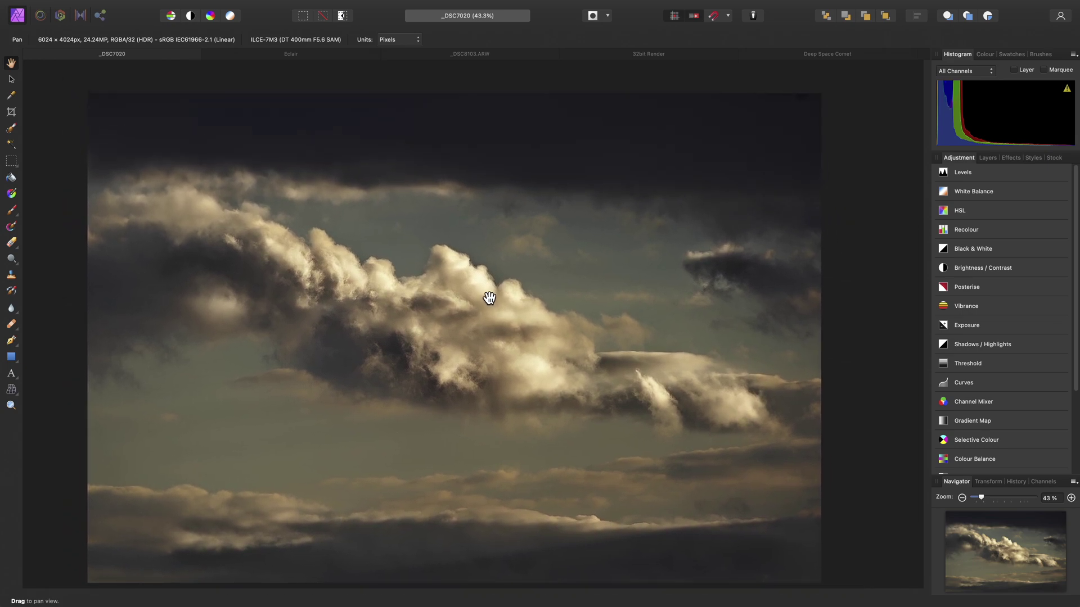
pyautogui.press('super')
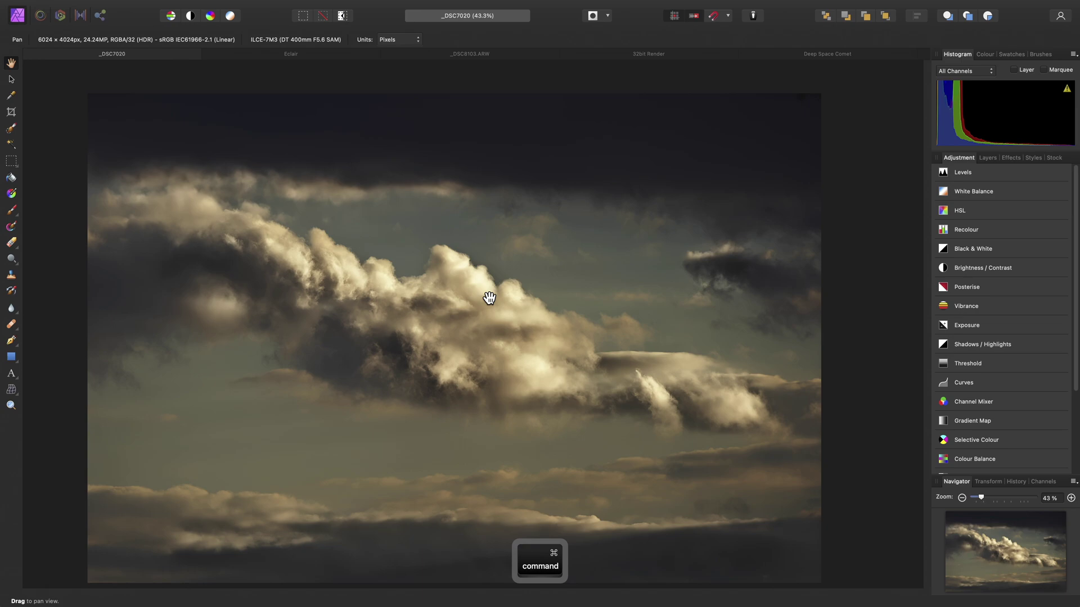
pyautogui.press('super+1')
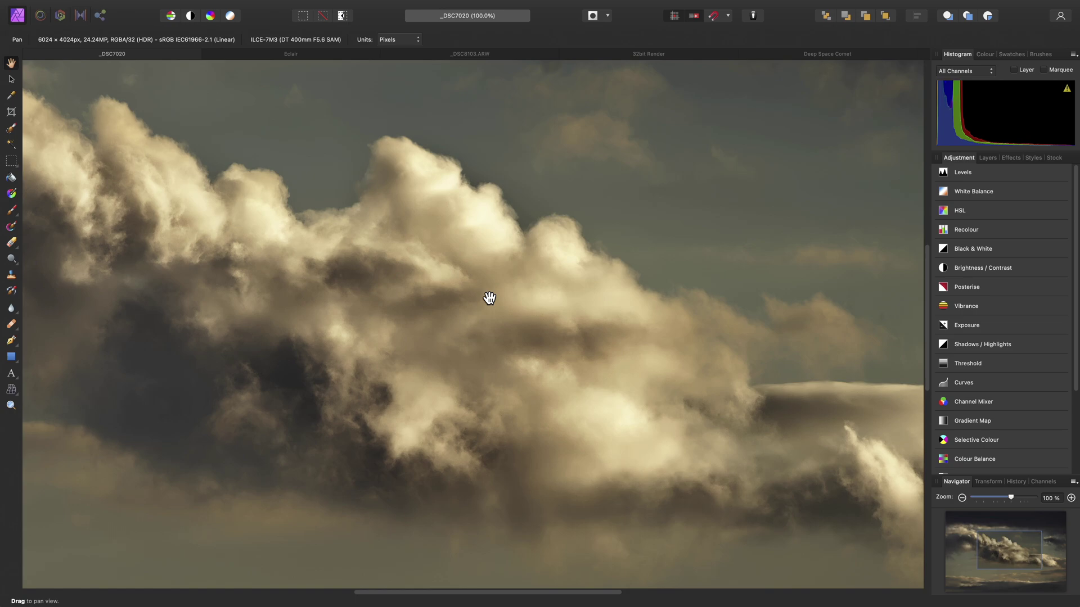
pyautogui.press('super')
pyautogui.press('super+0')
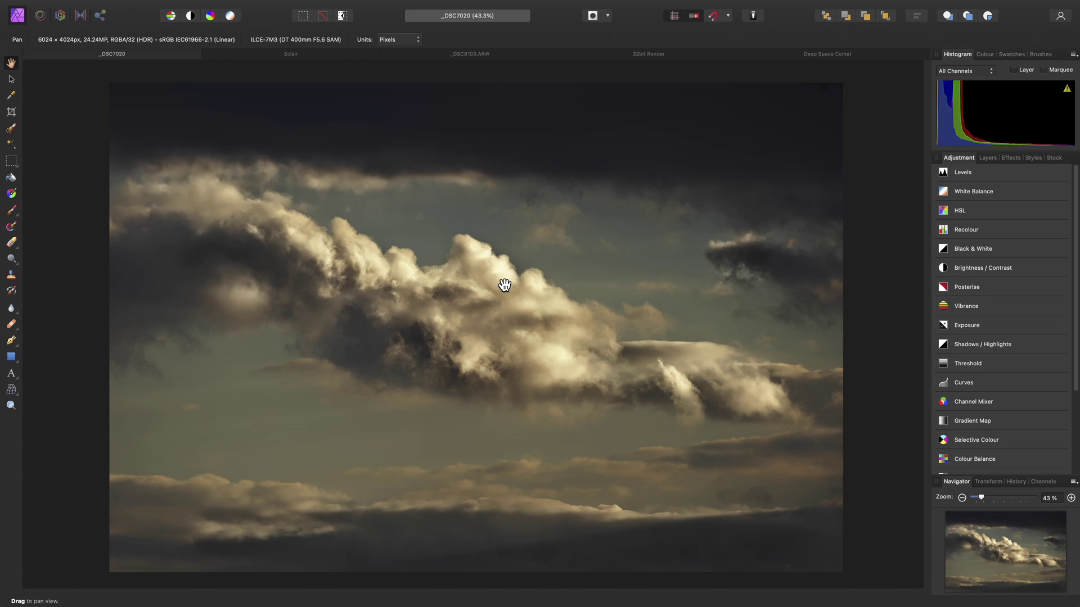
pyautogui.press('alt')
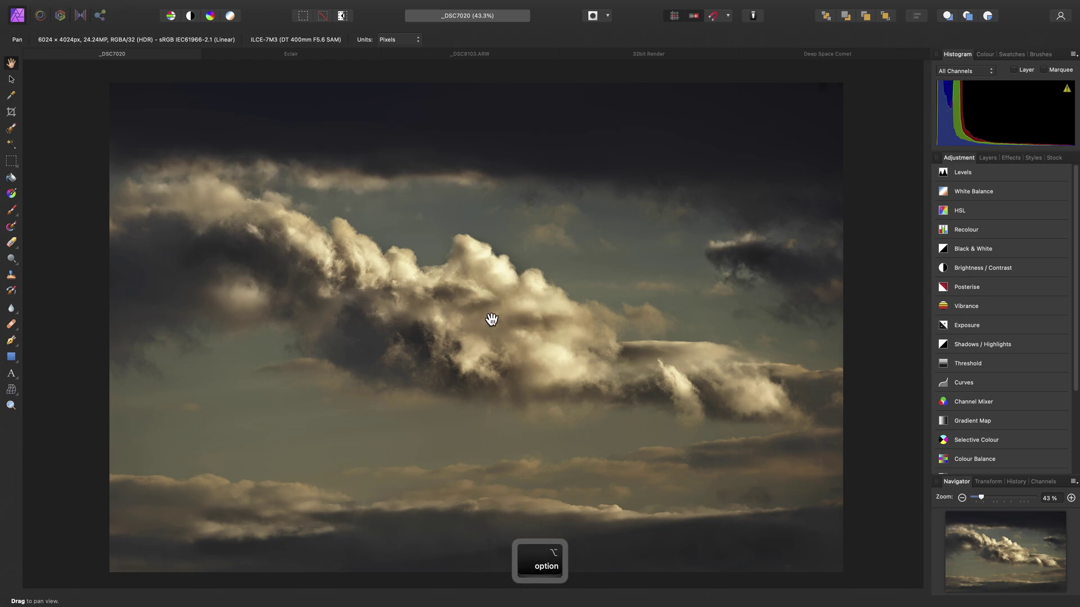
pyautogui.scroll(6, 489, 318)
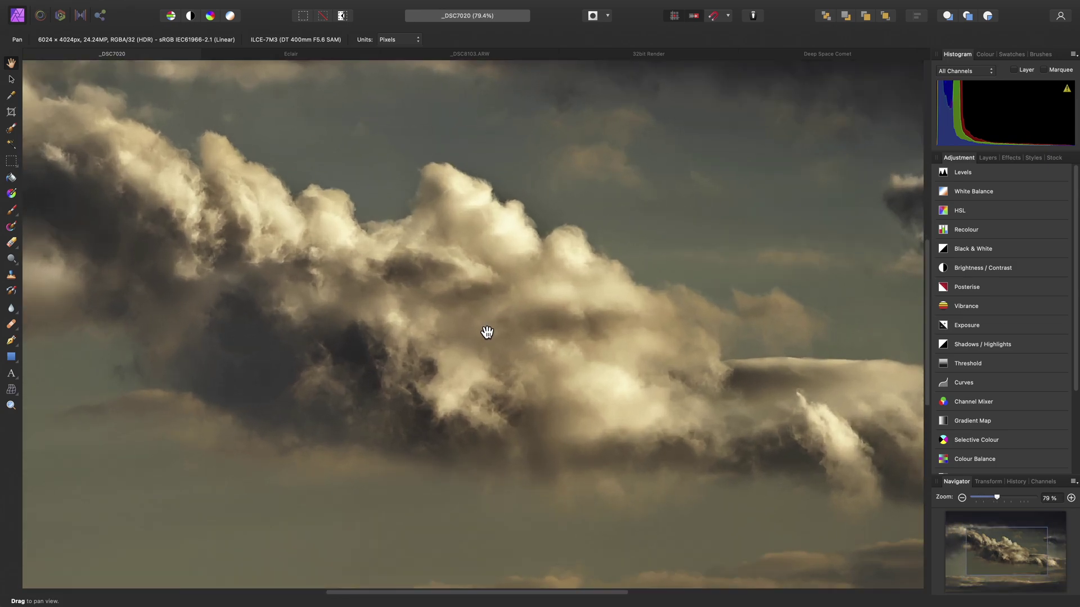
pyautogui.scroll(-5, 488, 333)
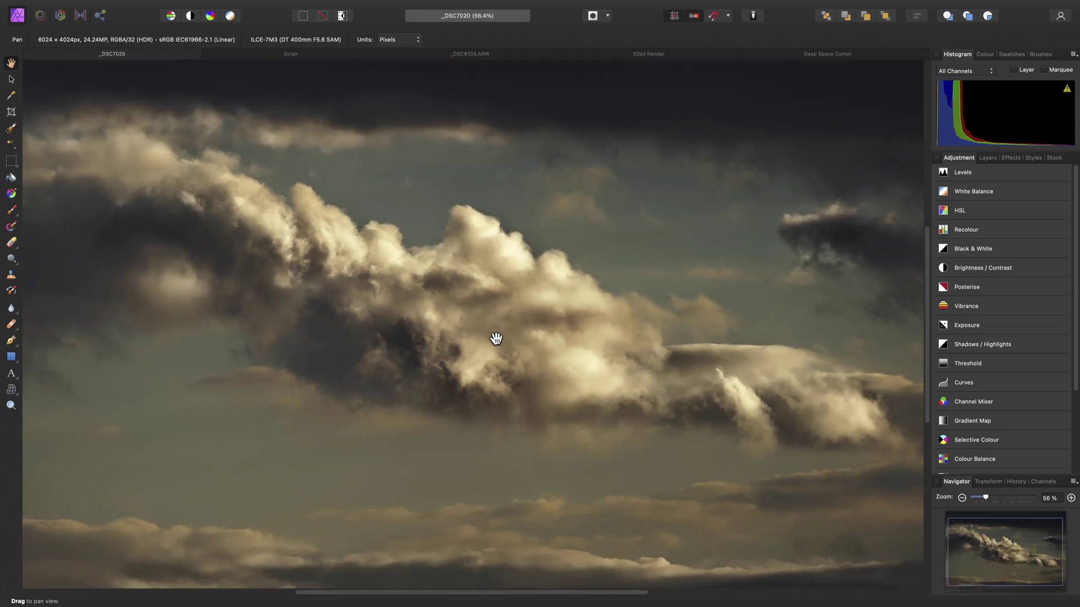
pyautogui.scroll(-3, 495, 338)
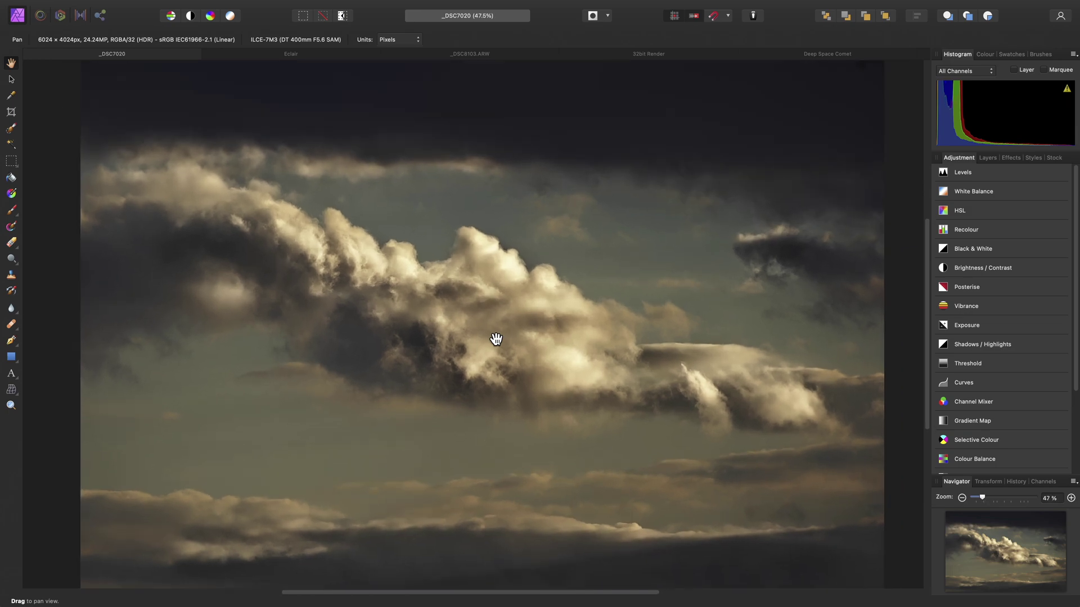
pyautogui.scroll(4, 495, 338)
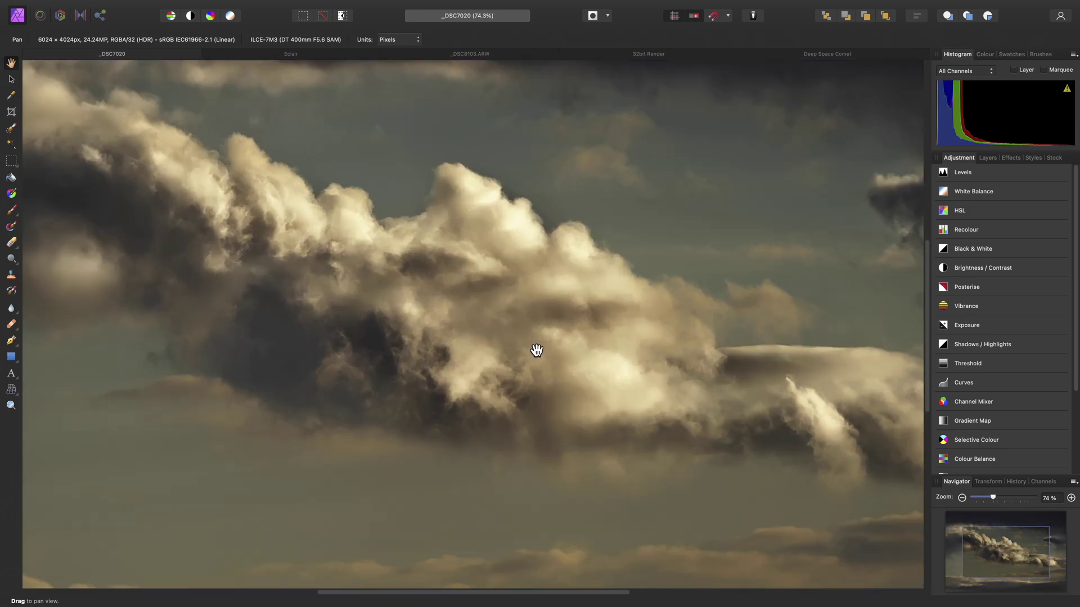
pyautogui.scroll(4, 537, 350)
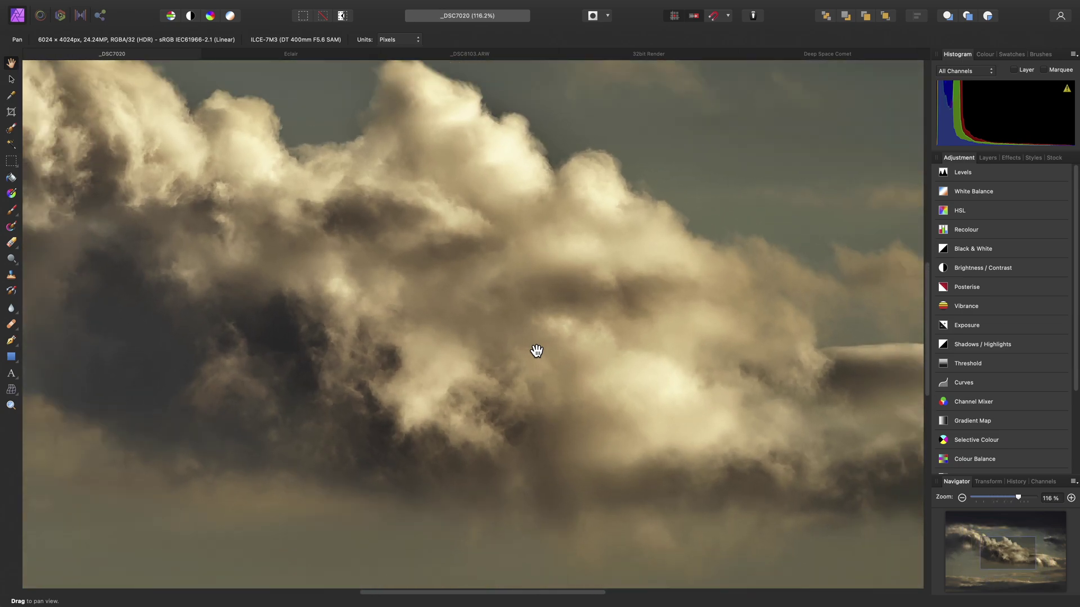
pyautogui.scroll(4, 536, 350)
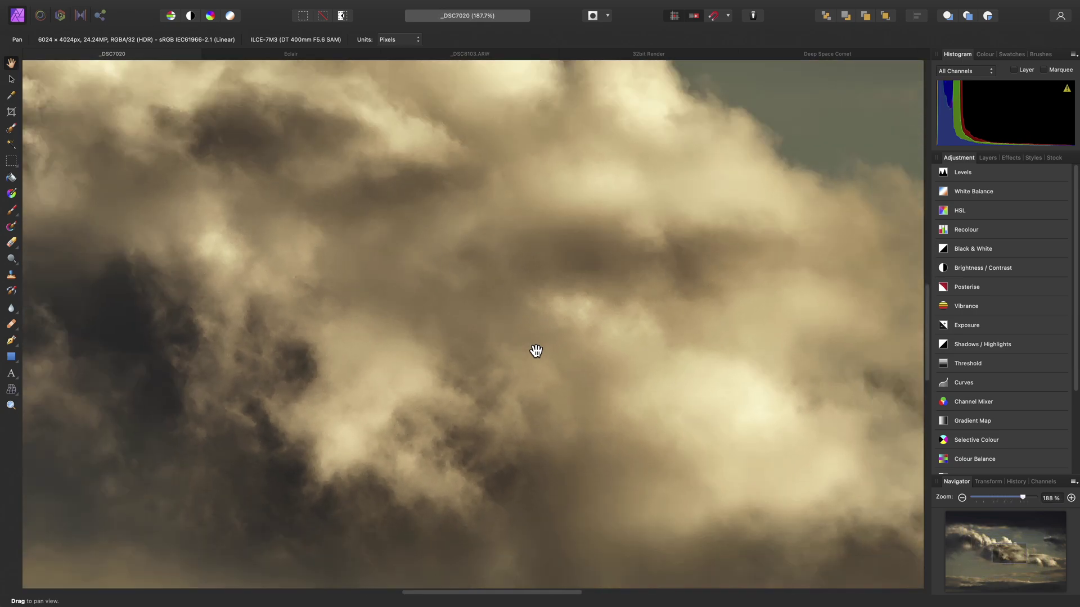
pyautogui.scroll(3, 537, 350)
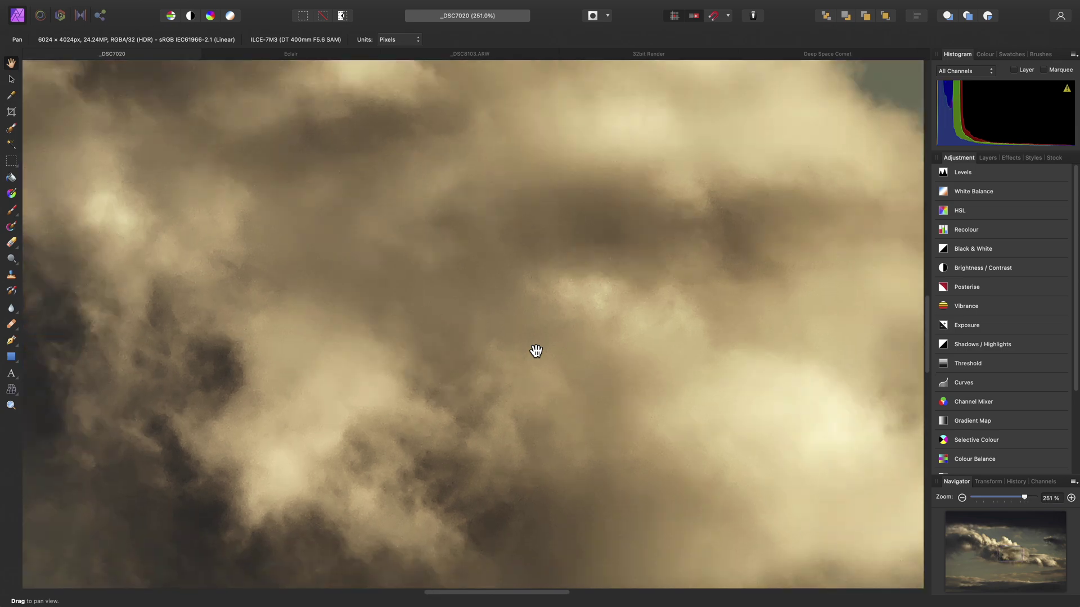
pyautogui.scroll(-4, 537, 351)
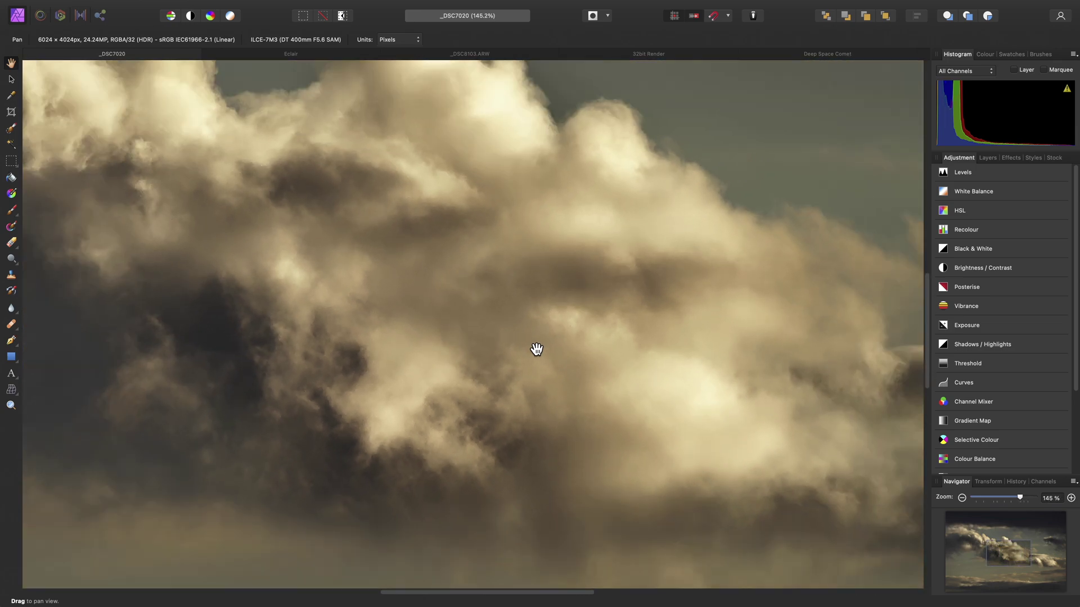
pyautogui.press('super+0')
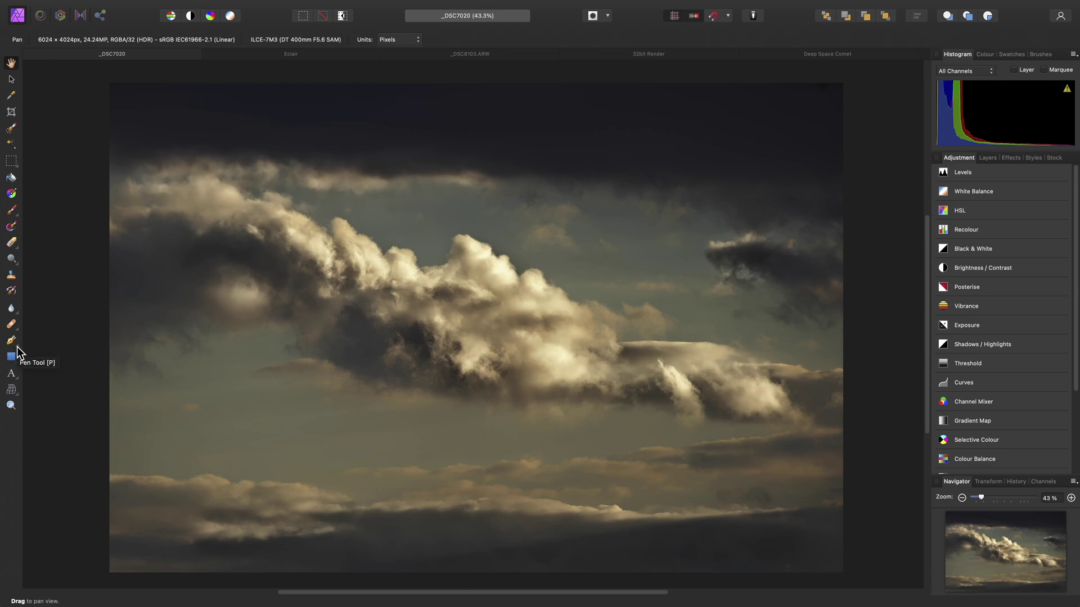
# Try the Paint Brush, Erase Brush and Pen flyouts, ending with the Paint Brush Tool selected
pyautogui.click(16, 211)
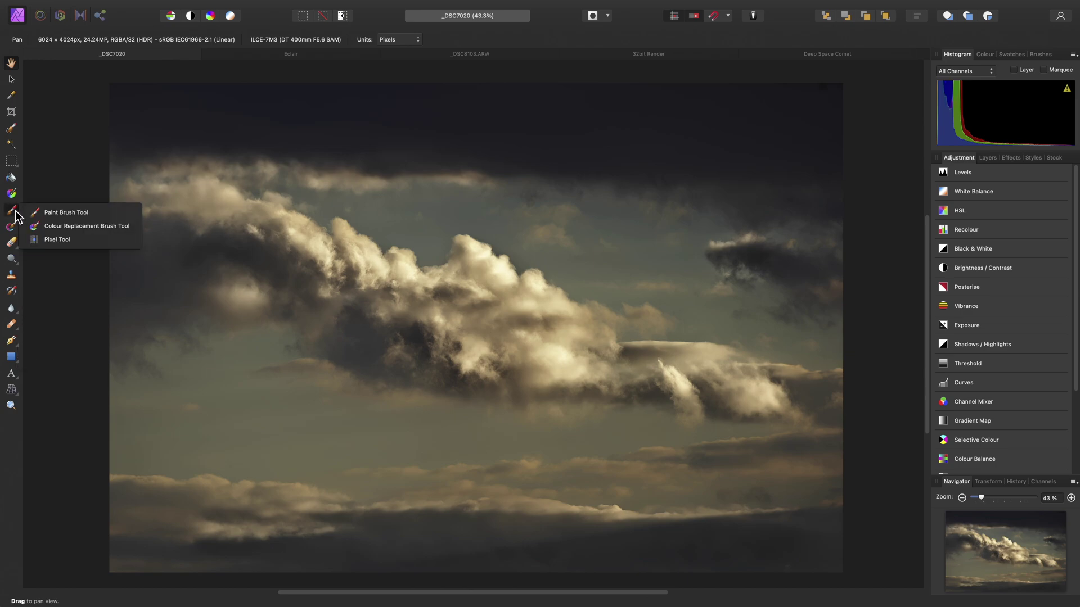
pyautogui.click(94, 213)
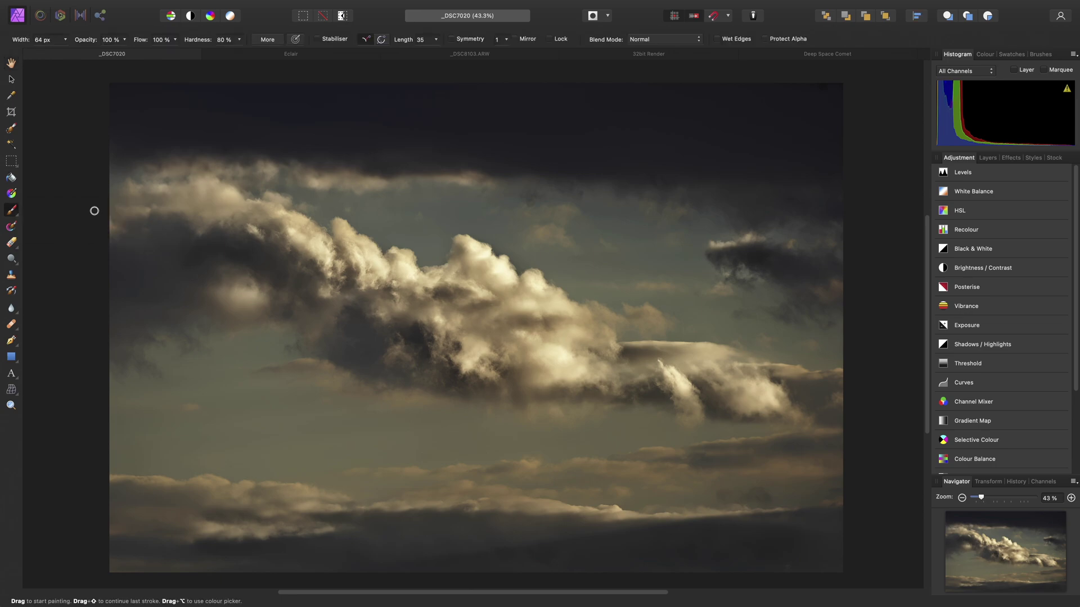
pyautogui.click(11, 243)
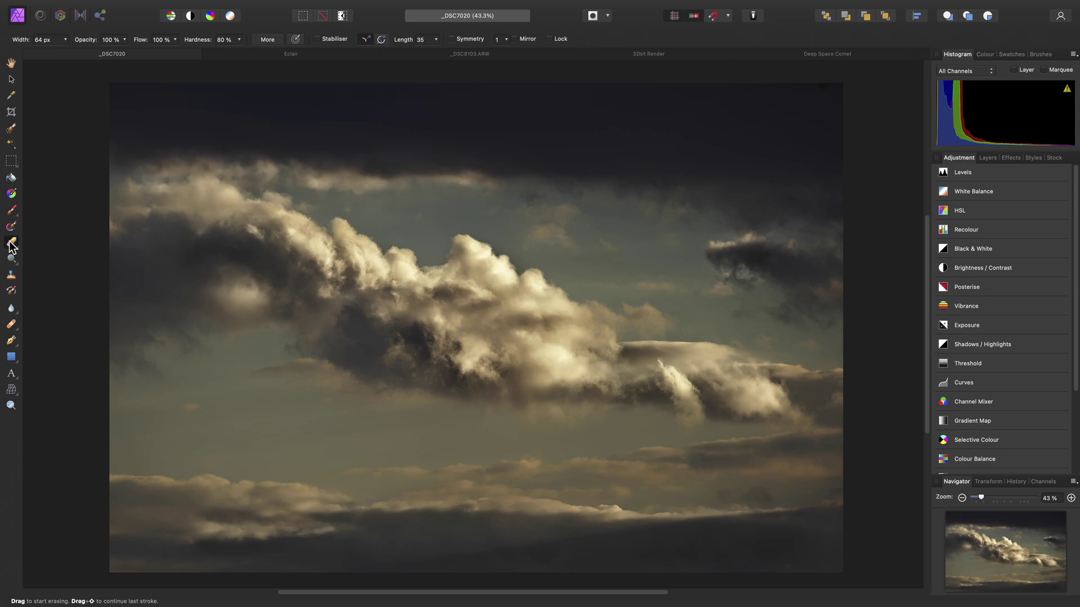
pyautogui.click(48, 218)
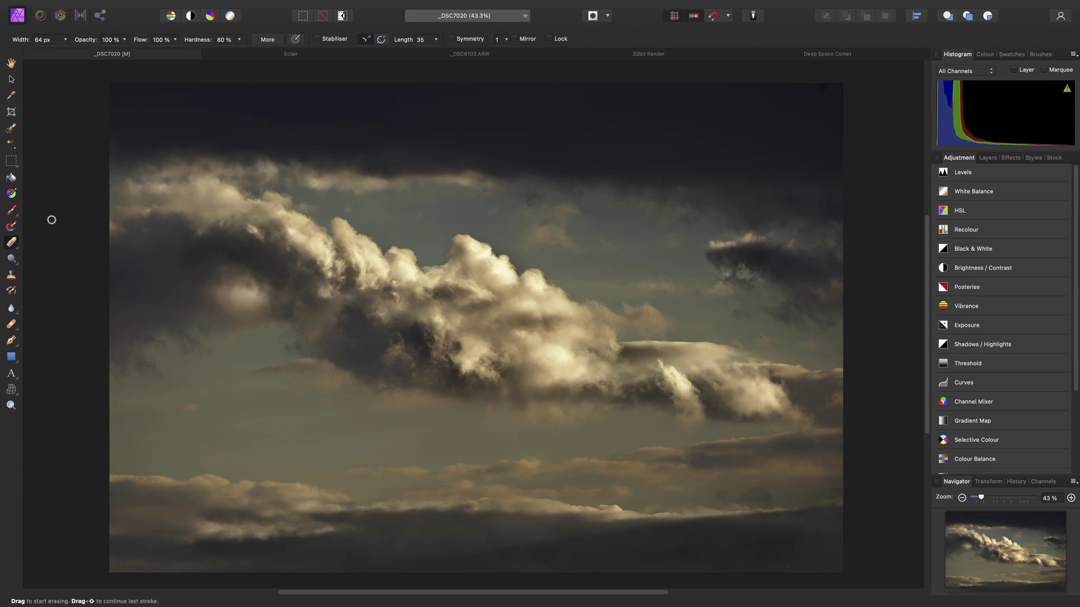
pyautogui.click(18, 345)
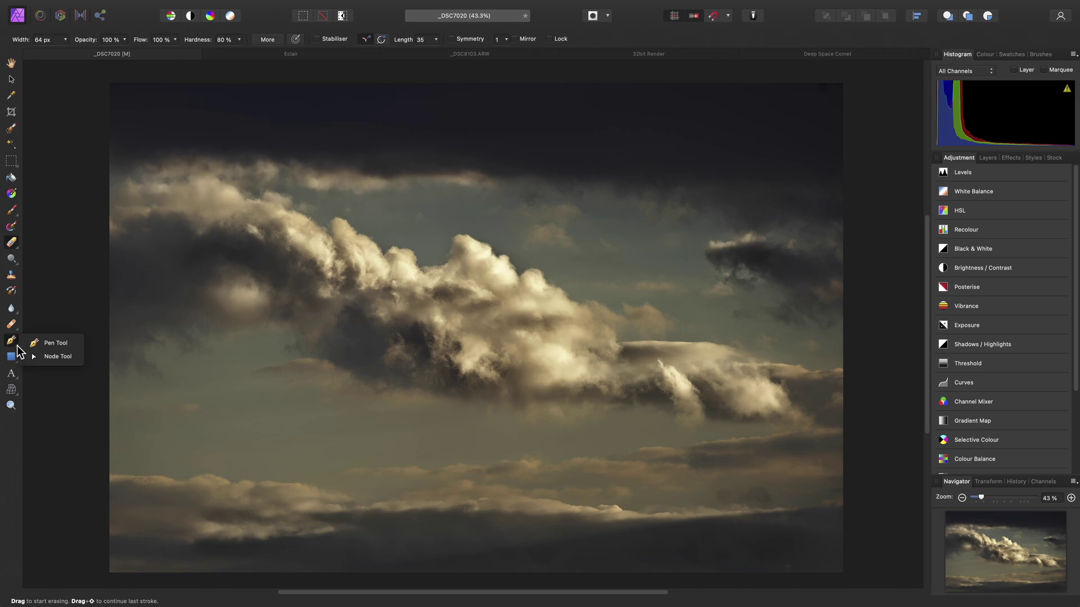
pyautogui.click(12, 210)
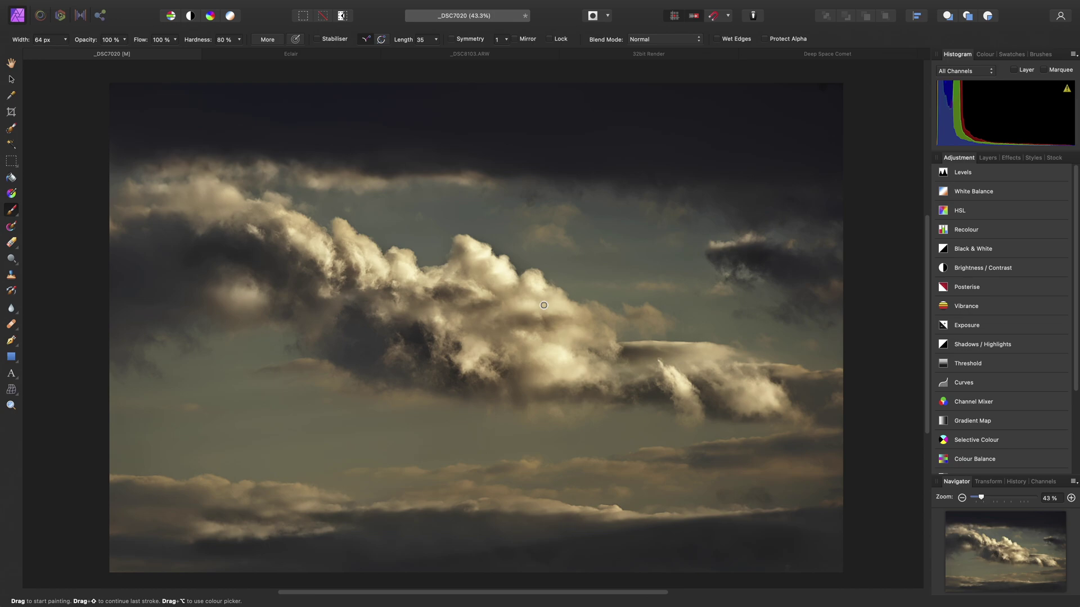
# Pan around the zoomed clouds, including the lower cloud bank, then zoom the whole image to fit
pyautogui.scroll(4, 488, 321)
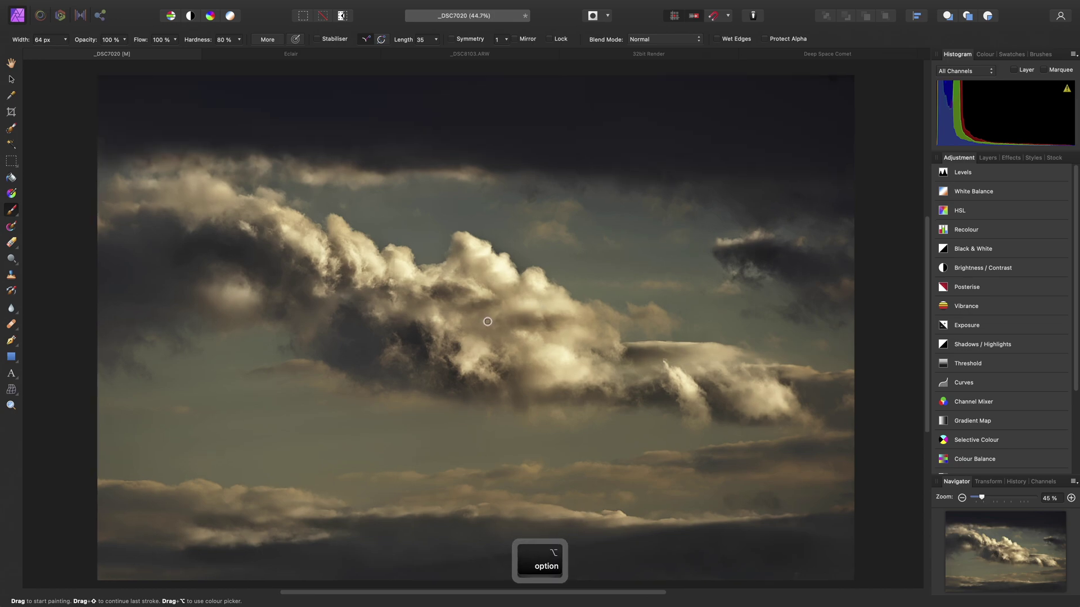
pyautogui.press('space')
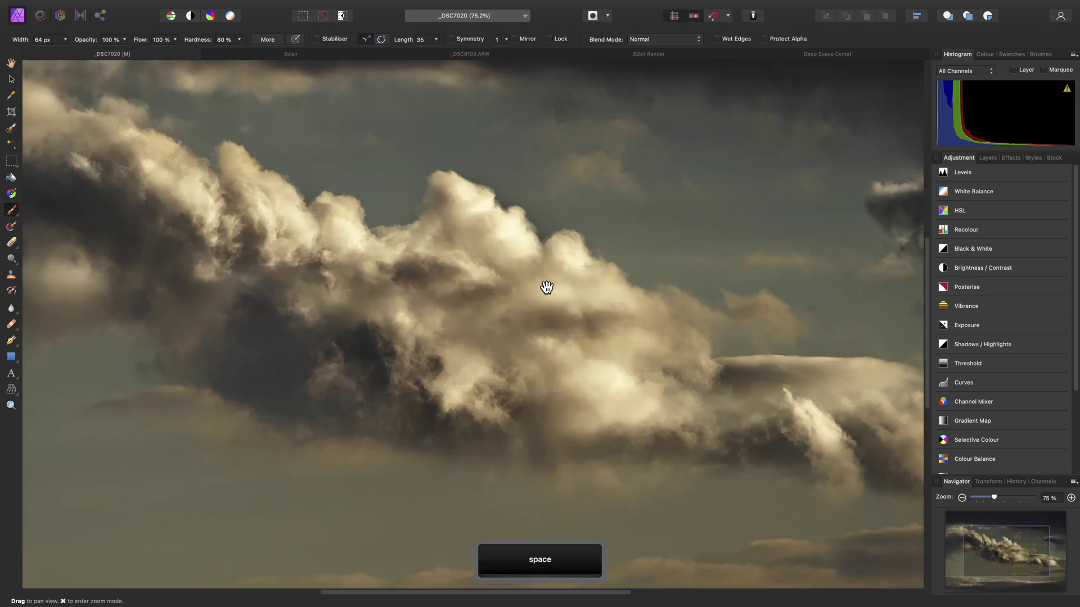
pyautogui.moveTo(607, 268)
pyautogui.mouseDown()
pyautogui.moveTo(535, 297)
pyautogui.moveTo(583, 355)
pyautogui.moveTo(455, 366)
pyautogui.moveTo(615, 371)
pyautogui.moveTo(633, 349)
pyautogui.moveTo(651, 369)
pyautogui.moveTo(451, 373)
pyautogui.moveTo(626, 450)
pyautogui.moveTo(603, 389)
pyautogui.moveTo(356, 450)
pyautogui.moveTo(643, 513)
pyautogui.moveTo(701, 335)
pyautogui.moveTo(579, 319)
pyautogui.mouseUp()
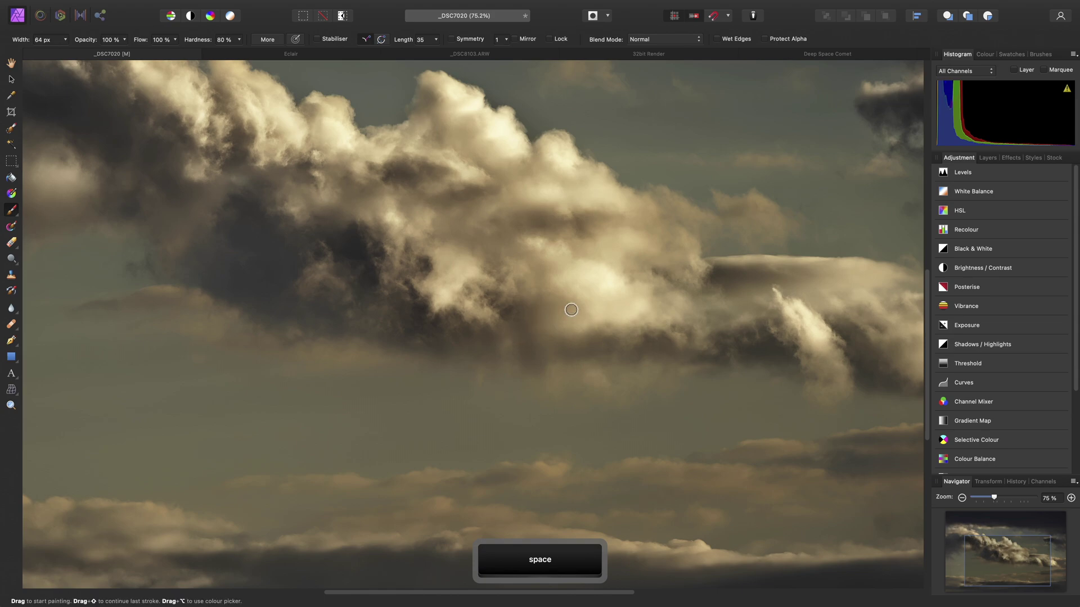
pyautogui.moveTo(570, 309); pyautogui.dragTo(673, 339)
pyautogui.scroll(-5, 673, 340)
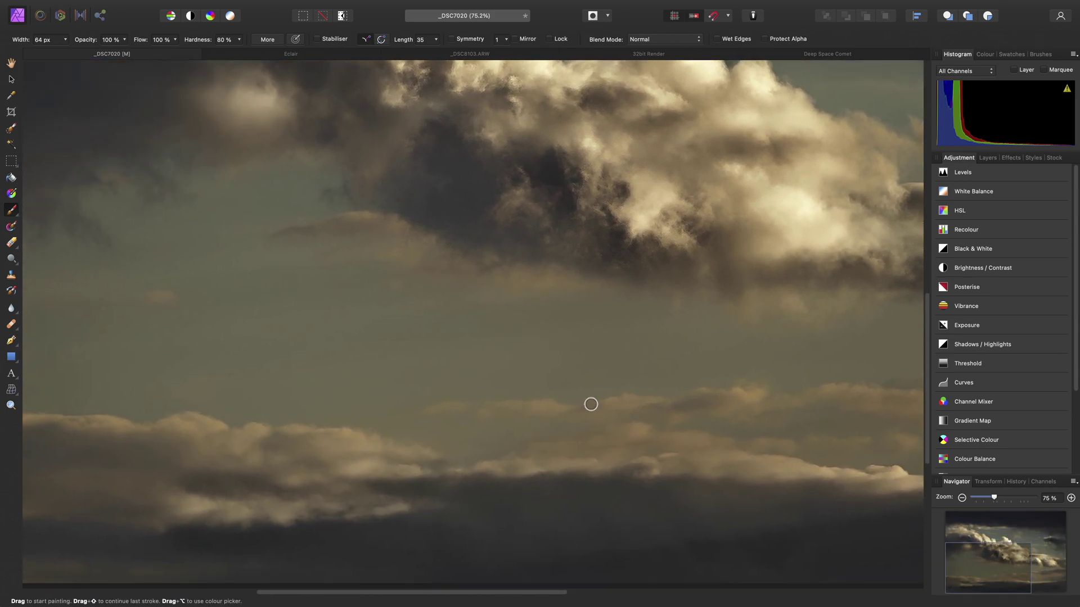
pyautogui.scroll(6, 658, 296)
pyautogui.moveTo(508, 423); pyautogui.dragTo(591, 395)
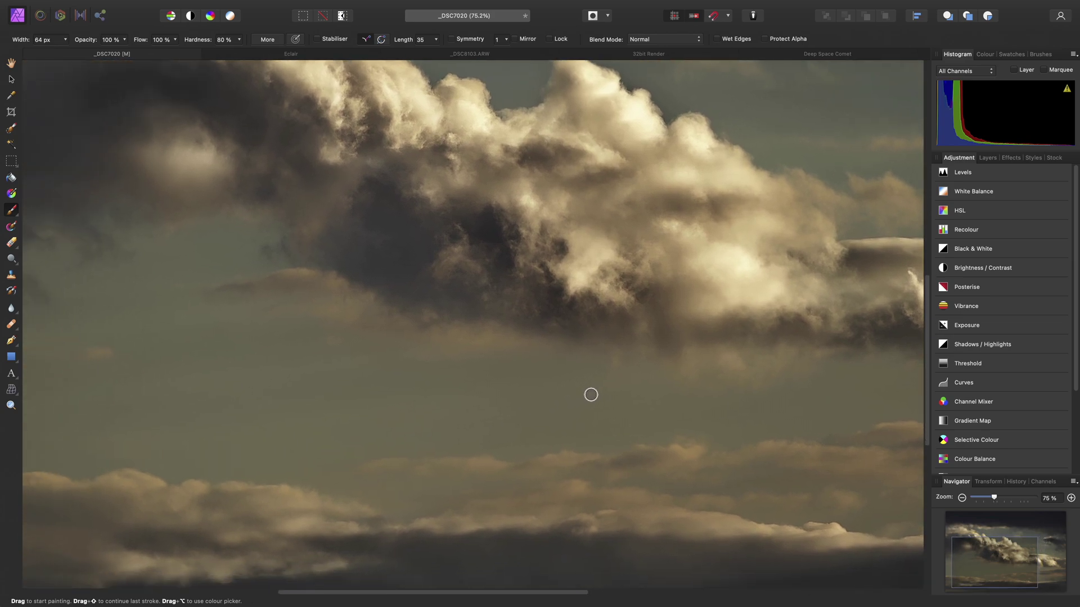
pyautogui.press('h')
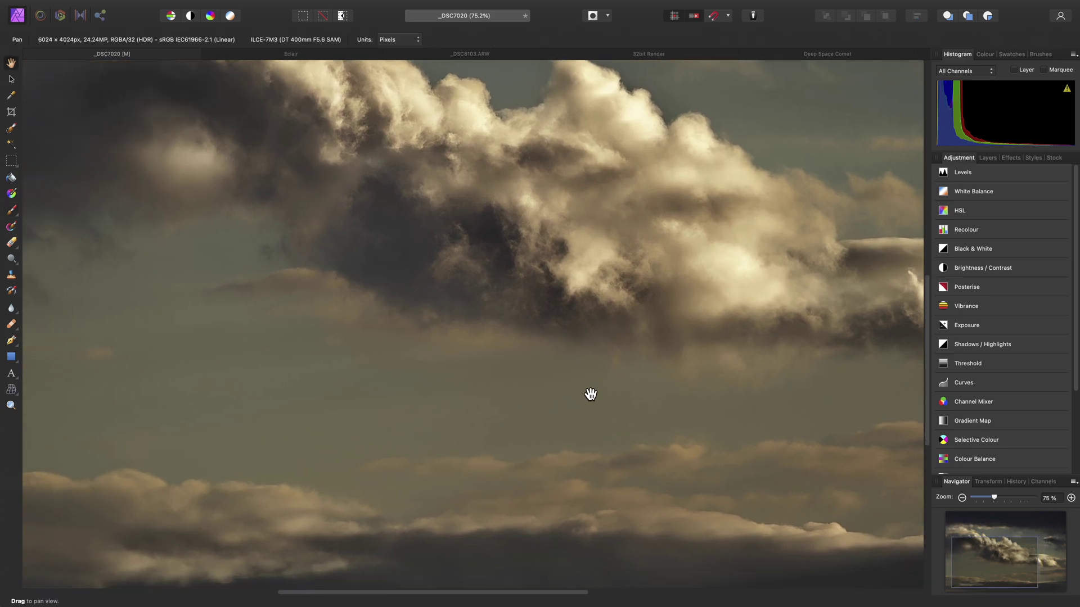
pyautogui.moveTo(590, 392); pyautogui.dragTo(555, 366)
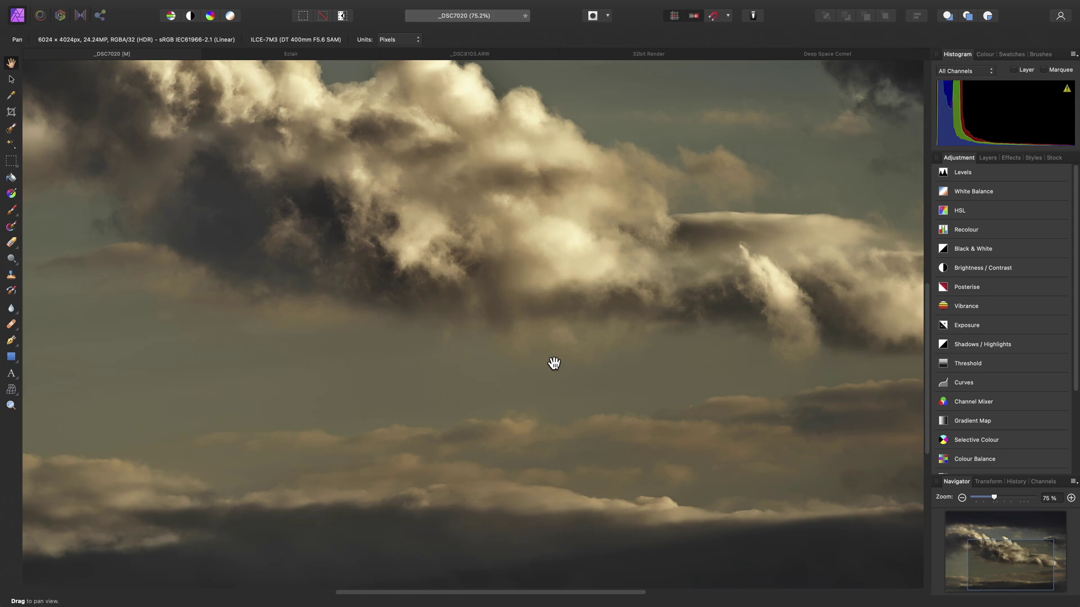
pyautogui.moveTo(554, 363); pyautogui.dragTo(786, 388)
pyautogui.press('super+0')
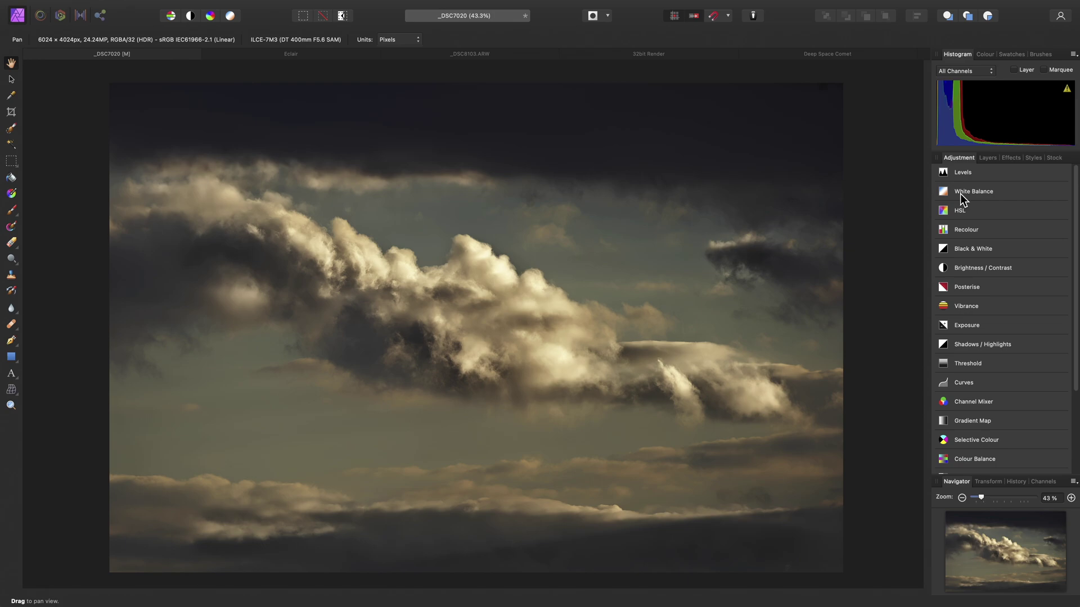
# Cycle through the Layers, Brushes, History and Channels panels, ending on the Colour panel at Grey 100
pyautogui.click(985, 160)
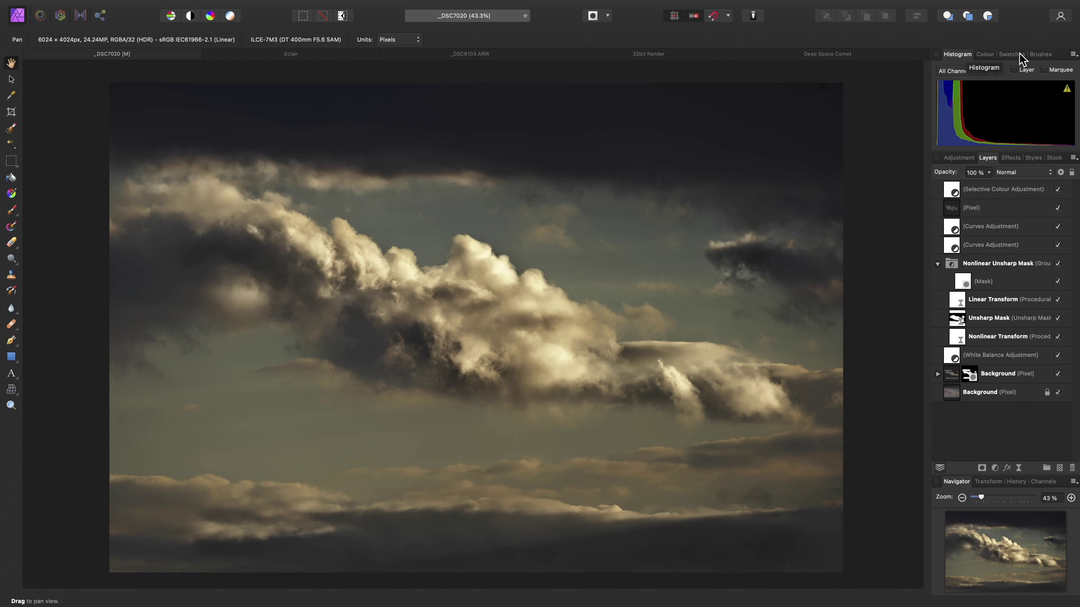
pyautogui.click(1040, 53)
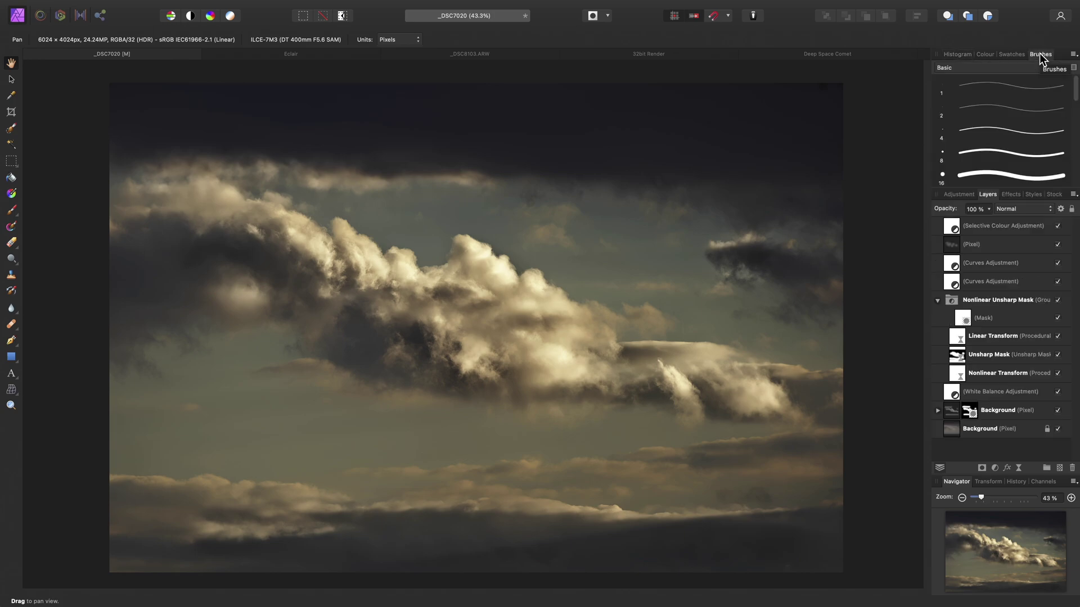
pyautogui.click(1015, 482)
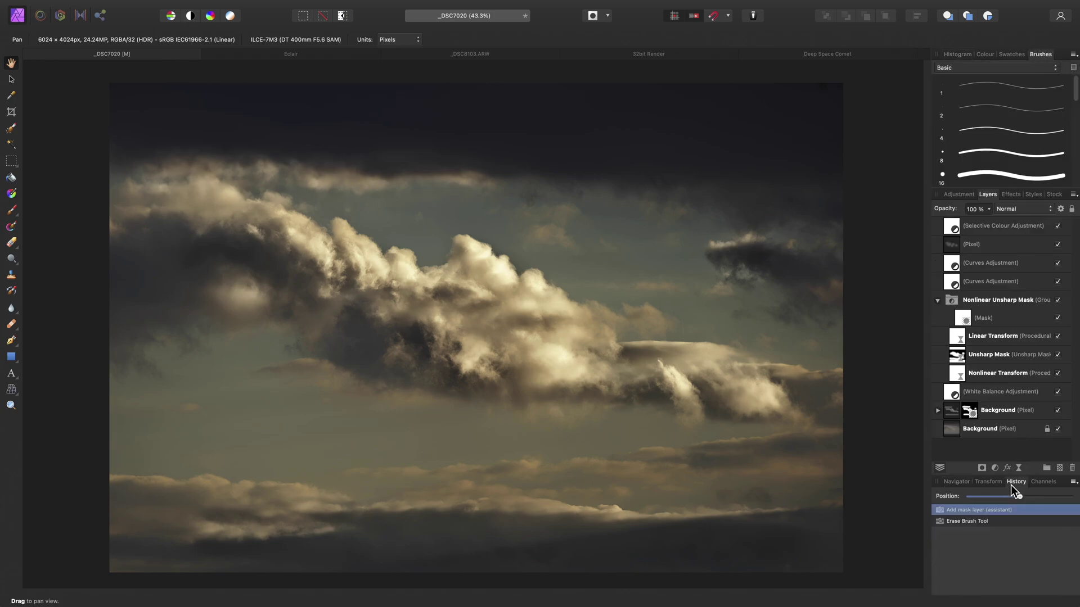
pyautogui.click(1049, 484)
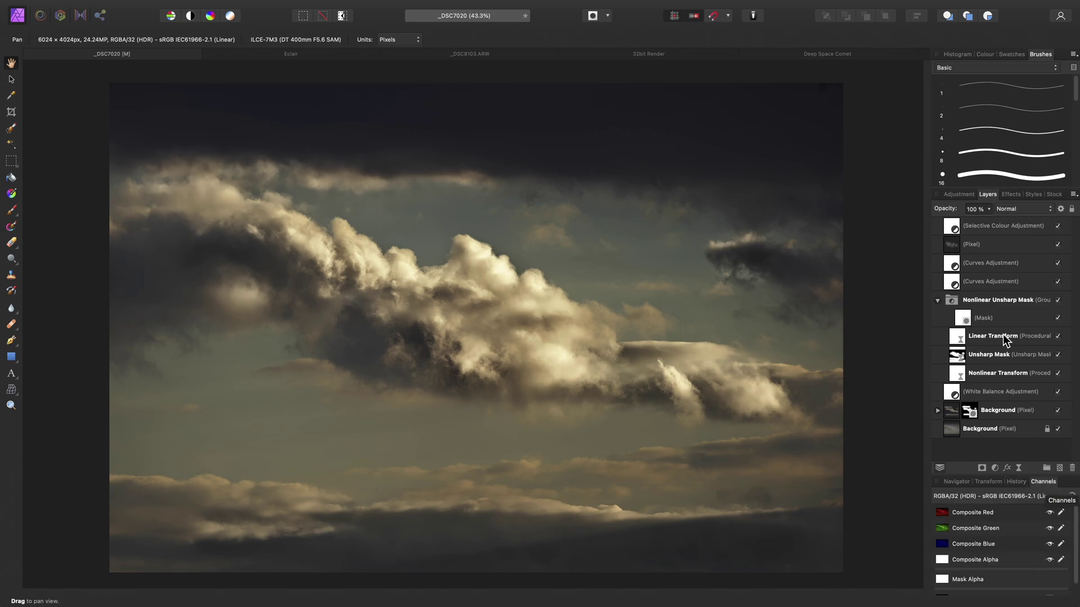
pyautogui.click(984, 54)
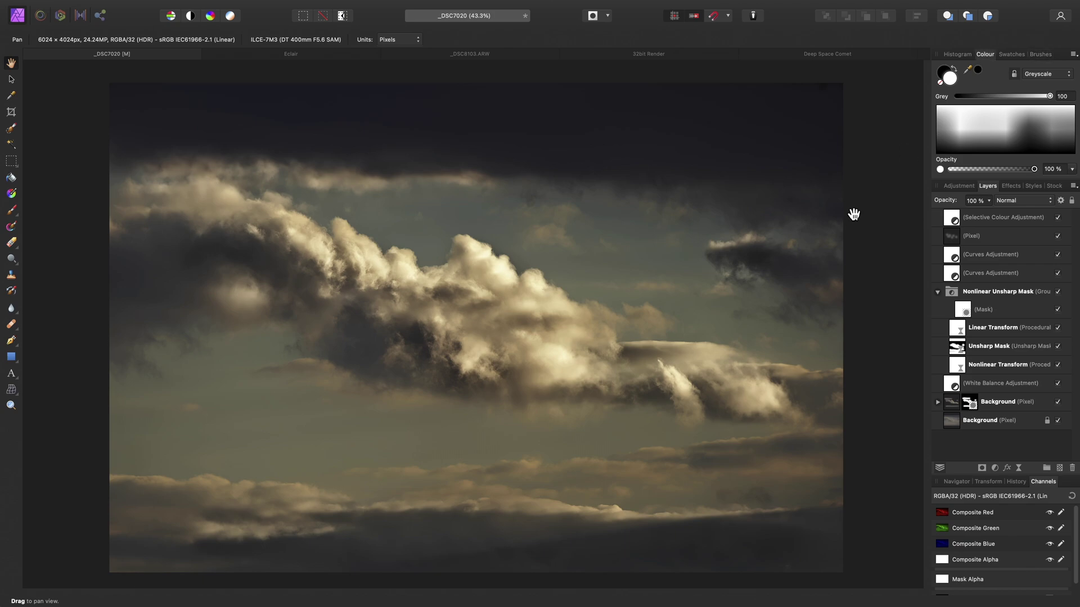
# Add the Scope panel, trying RGB Waveform and RGB Parade before settling on Vectorscope
pyautogui.moveTo(494, 1)
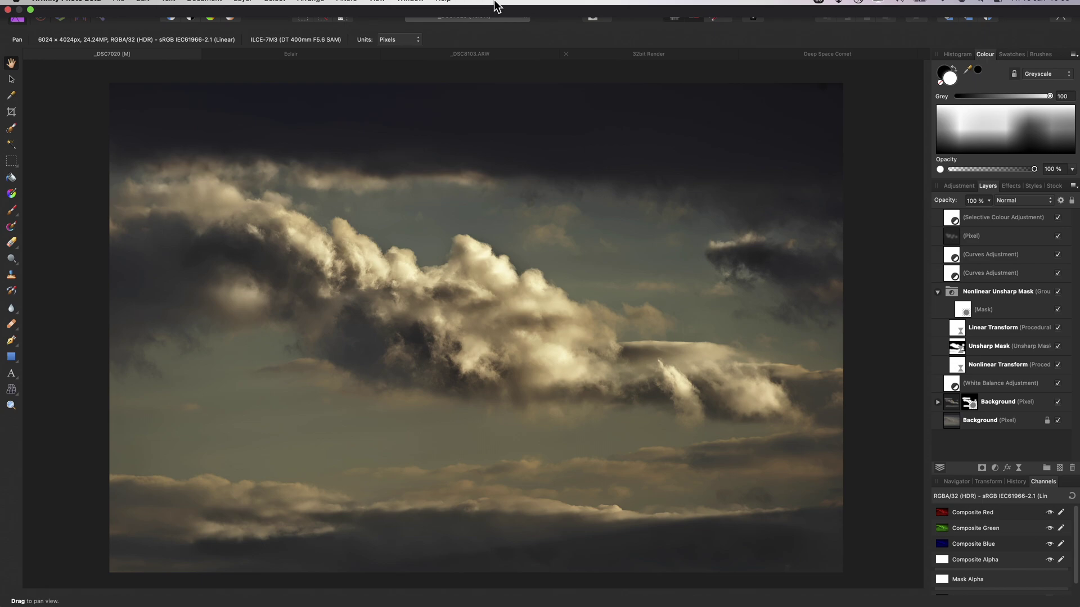
pyautogui.click(376, 6)
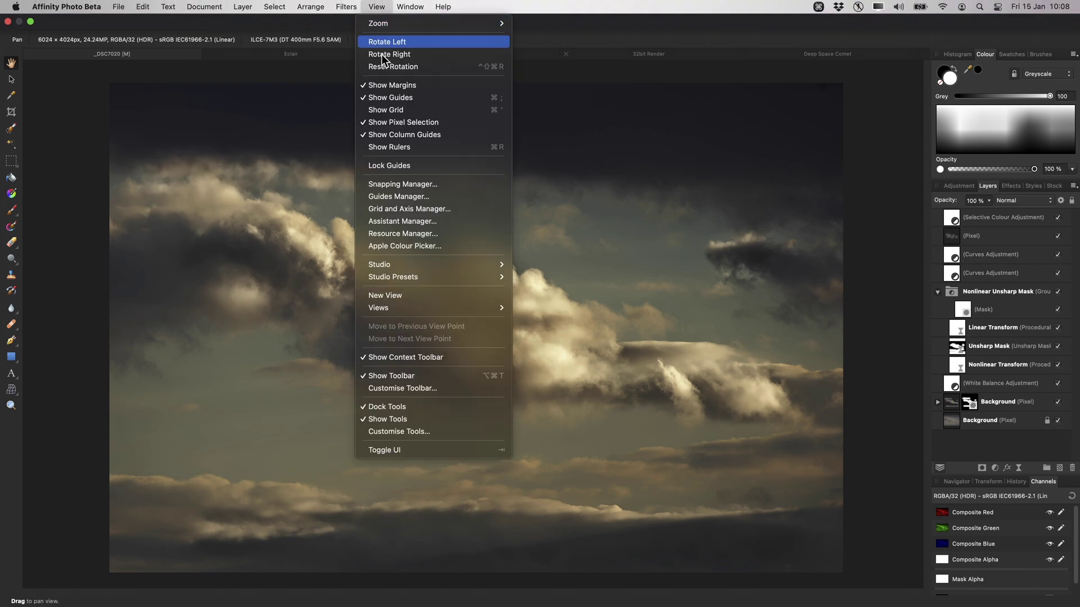
pyautogui.moveTo(442, 265)
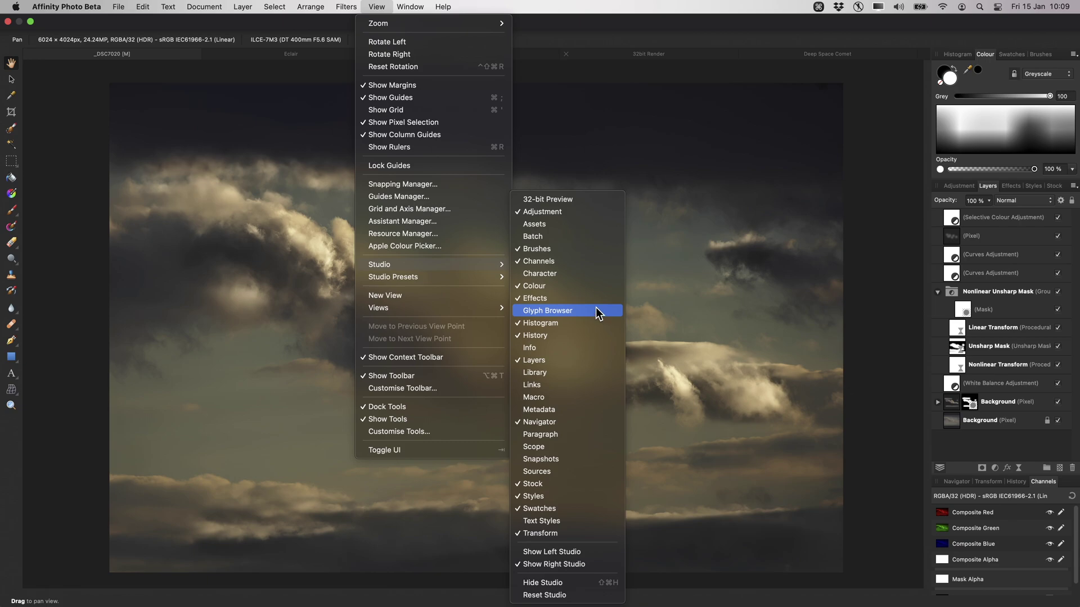
pyautogui.click(592, 447)
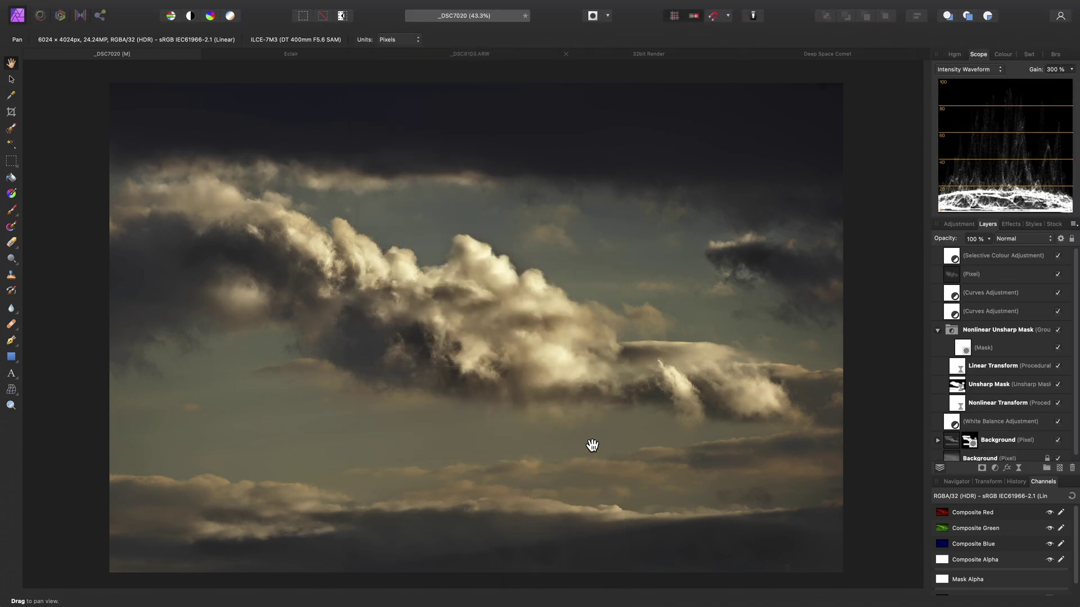
pyautogui.click(960, 71)
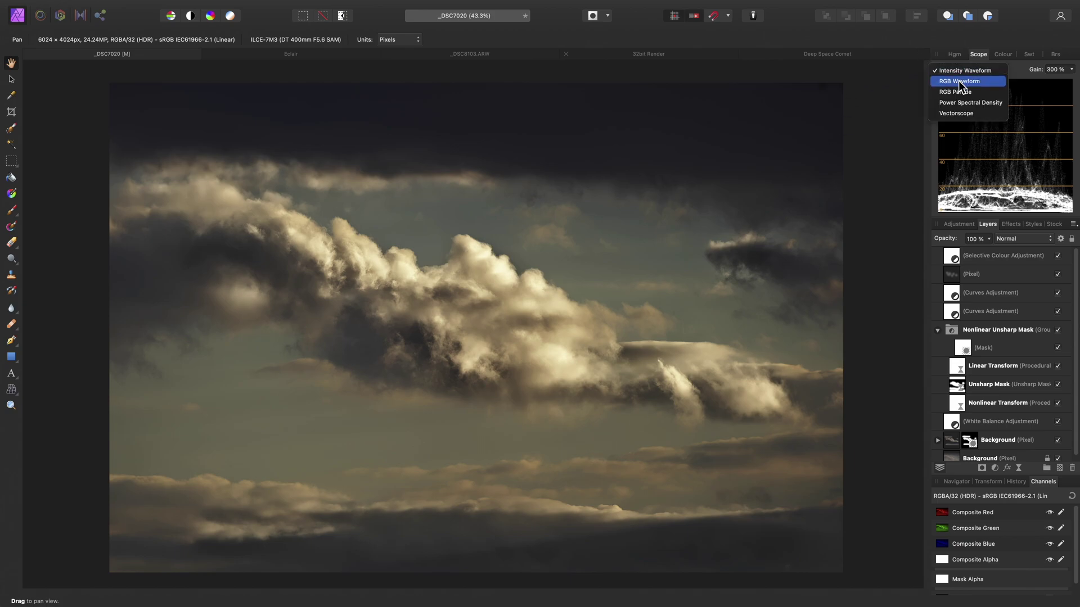
pyautogui.click(965, 79)
pyautogui.click(973, 73)
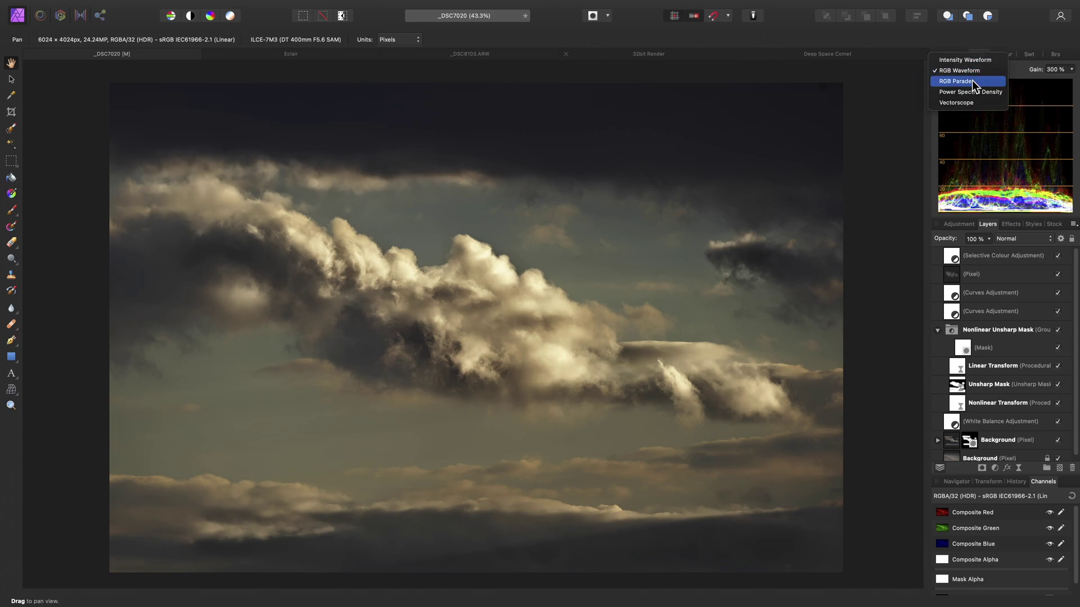
pyautogui.click(972, 80)
pyautogui.click(973, 72)
pyautogui.click(969, 89)
# Add the Macro and Library panels from View > Studio
pyautogui.moveTo(442, 4)
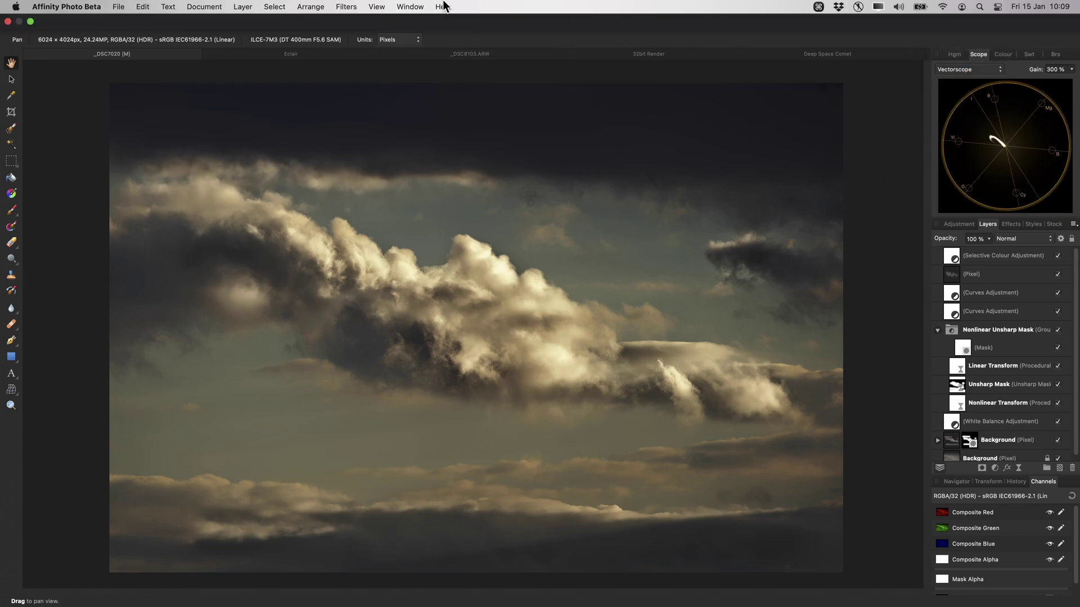
pyautogui.click(376, 7)
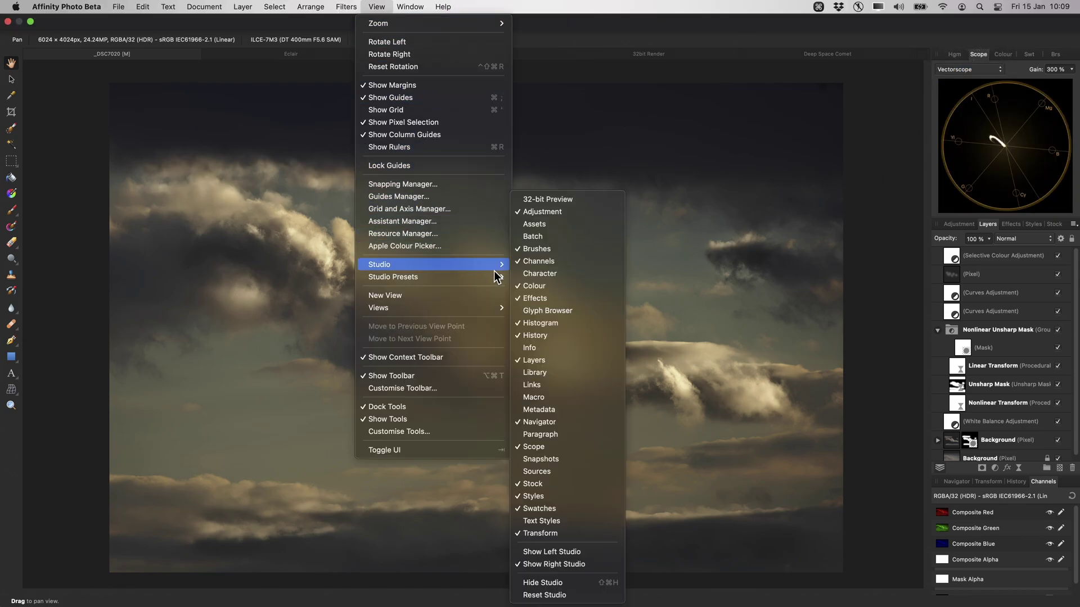
pyautogui.click(576, 397)
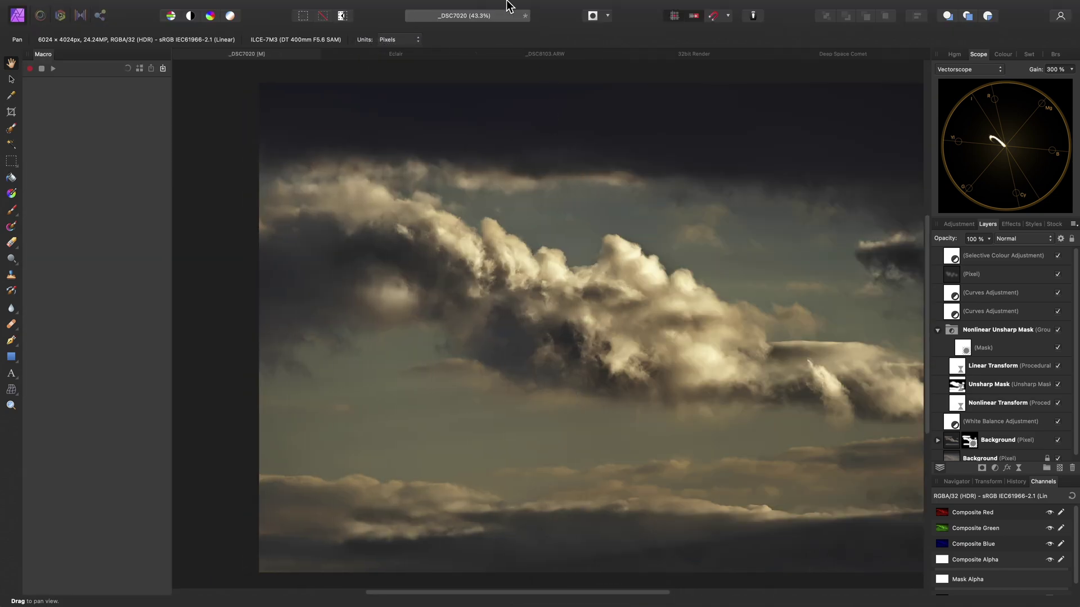
pyautogui.moveTo(450, 7)
pyautogui.click(377, 7)
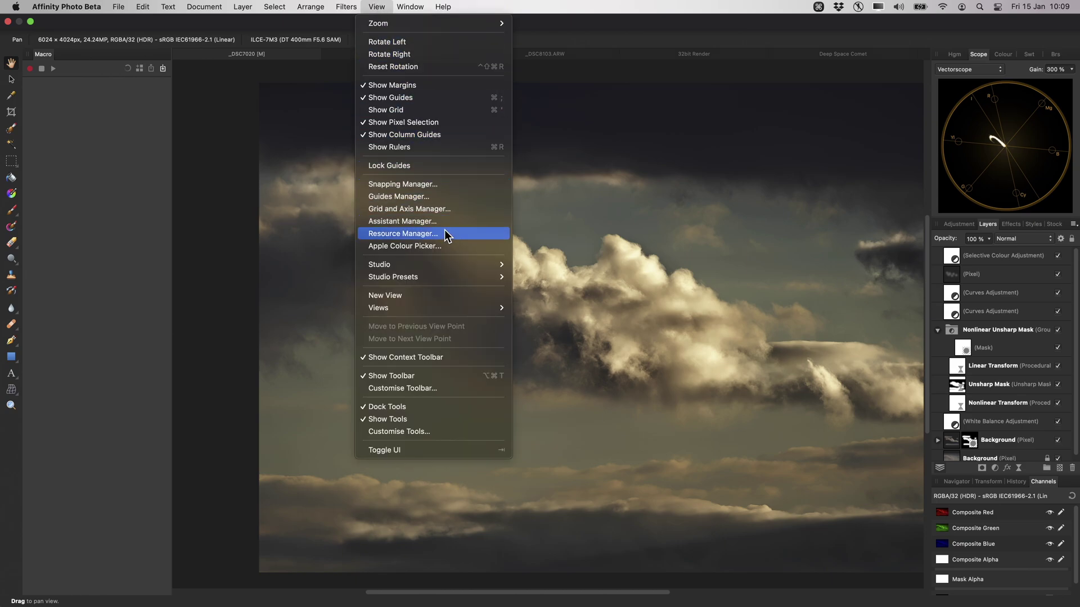
pyautogui.moveTo(459, 264)
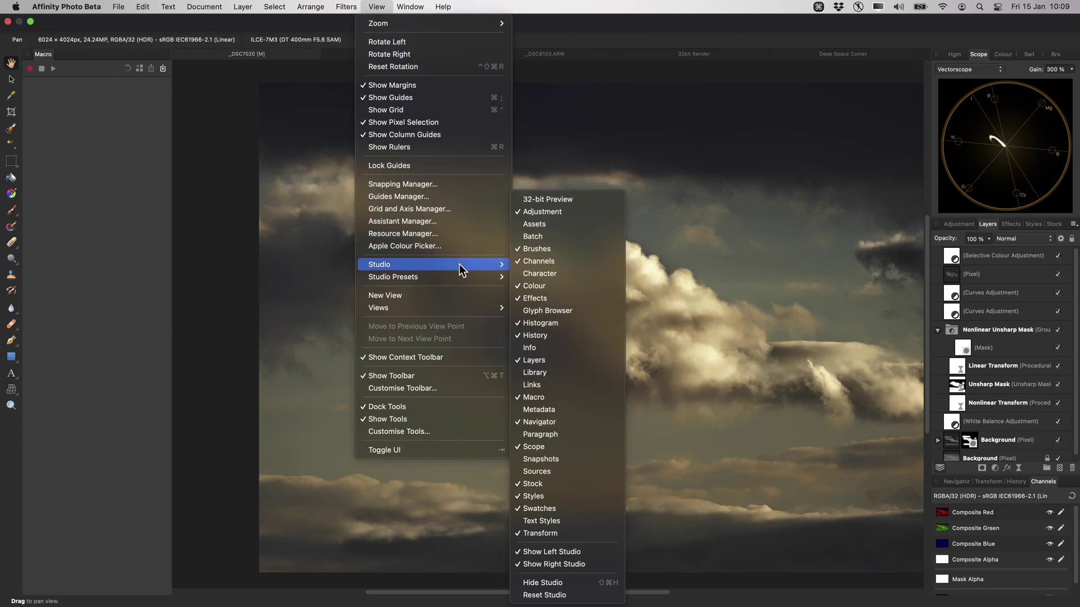
pyautogui.click(556, 372)
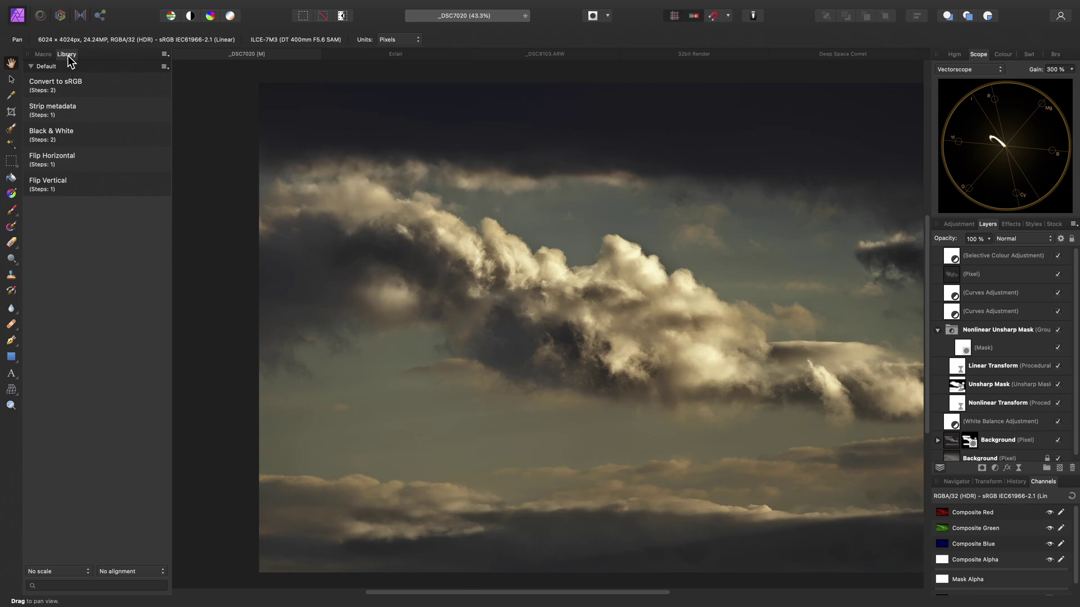
# Drag the Library tab out of the Macro group and dock it underneath
pyautogui.moveTo(70, 55); pyautogui.dragTo(56, 574)
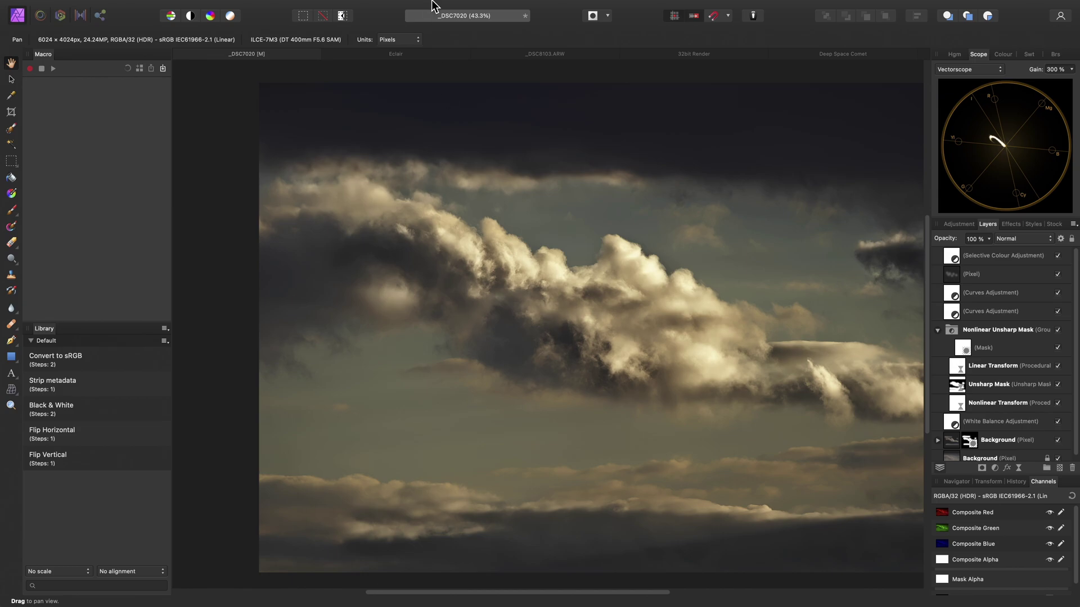
# Restore the default studio layout with Histogram, Adjustment and Navigator panels via Reset Studio
pyautogui.click(376, 7)
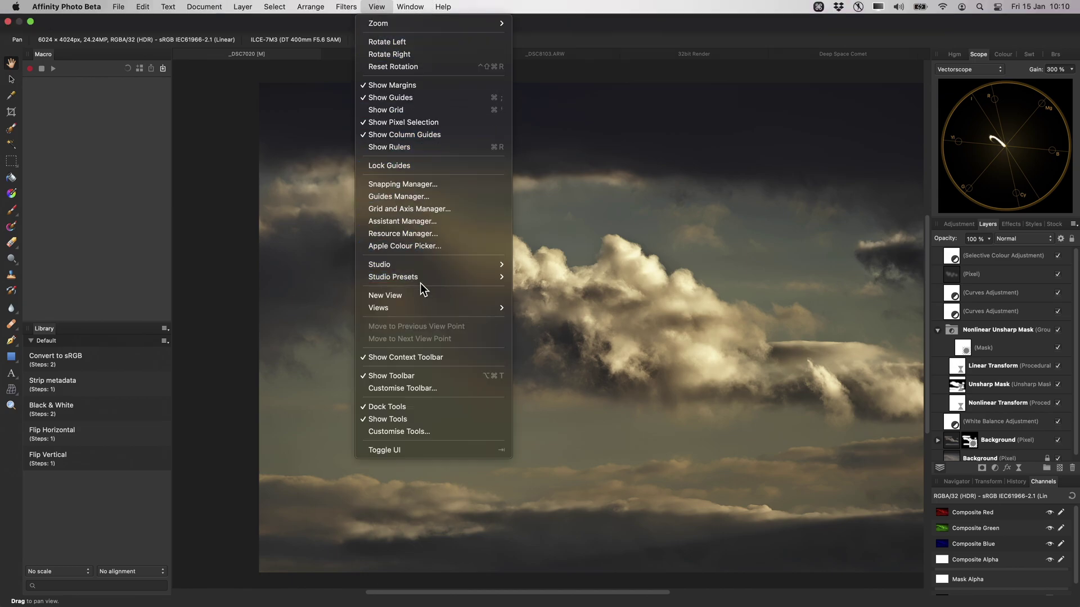
pyautogui.moveTo(420, 282)
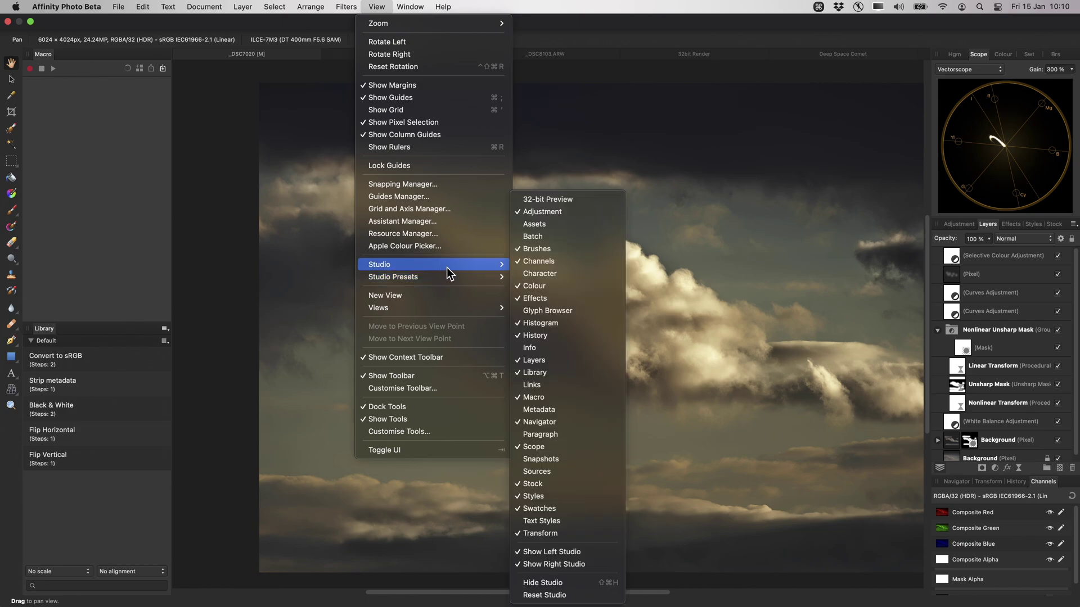
pyautogui.click(580, 596)
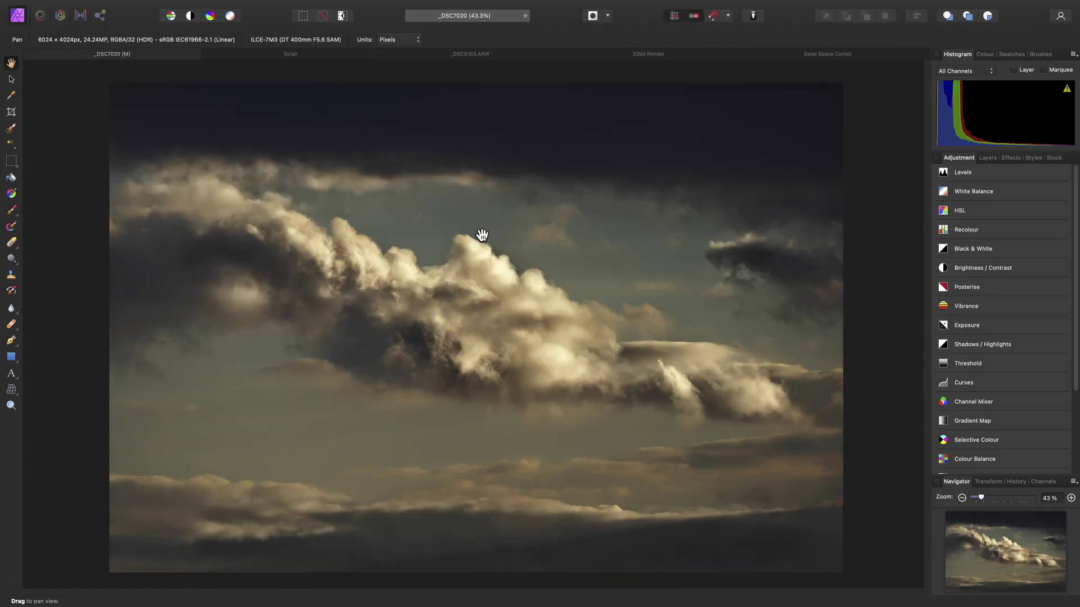
pyautogui.moveTo(268, 5)
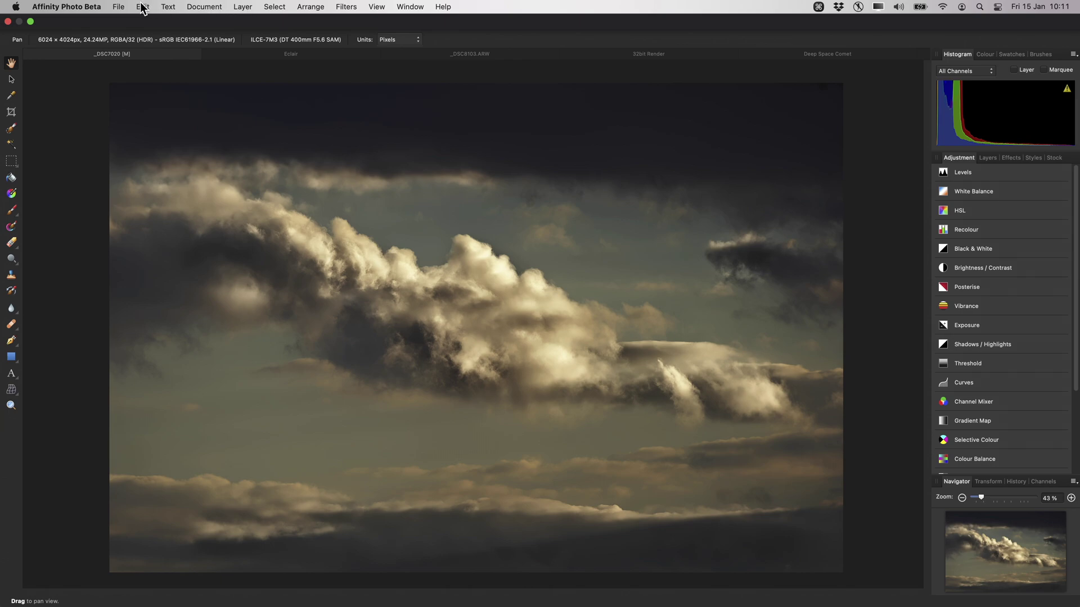
# Browse the File, Layer, Select and View menus, ending on the Help menu
pyautogui.click(123, 7)
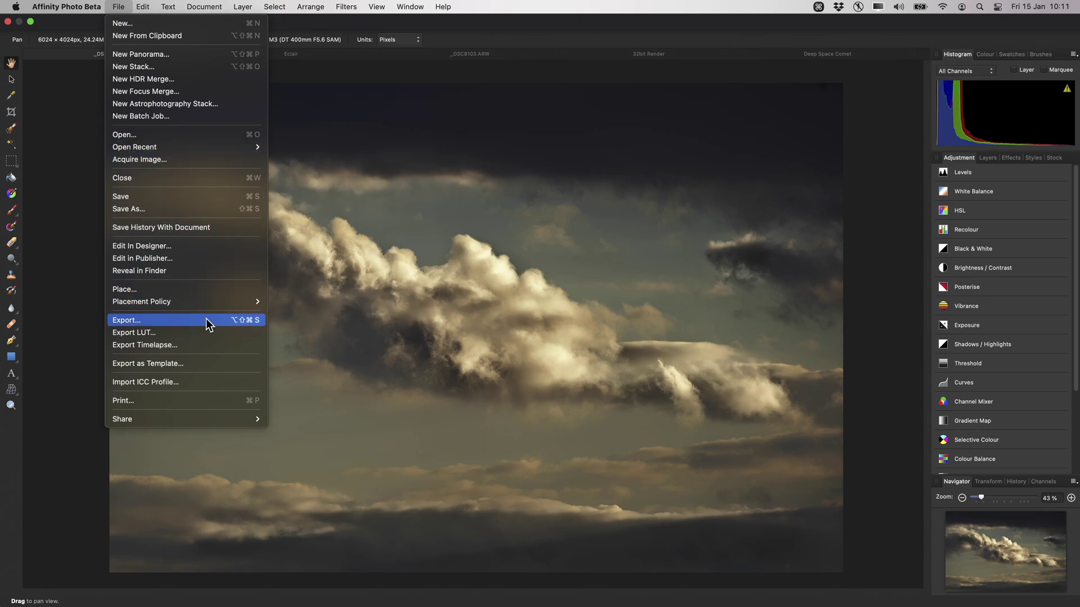
pyautogui.moveTo(213, 6)
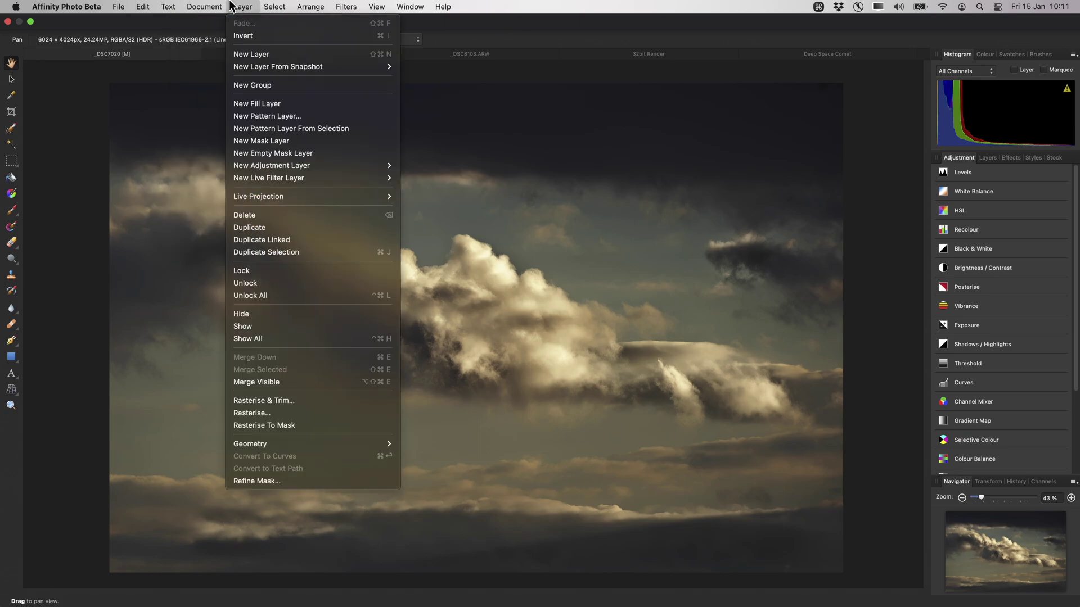
pyautogui.moveTo(344, 167)
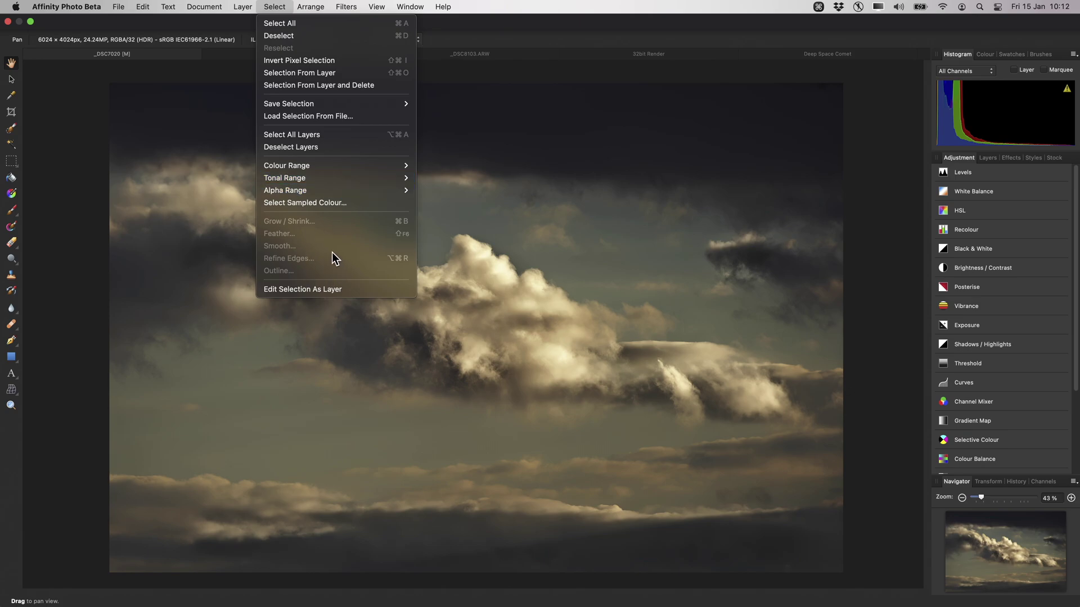
pyautogui.moveTo(379, 13)
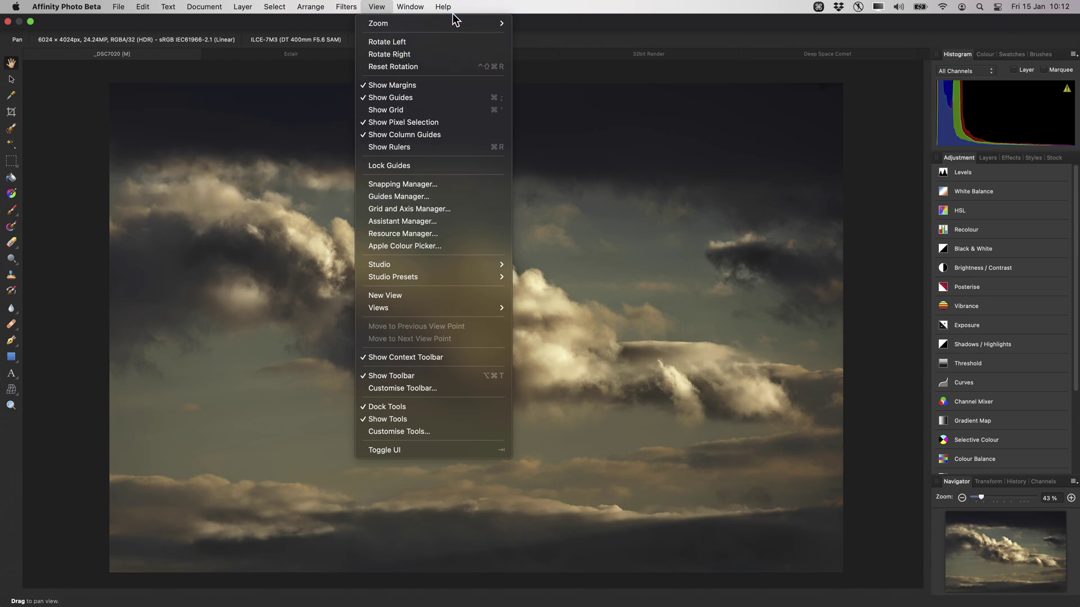
pyautogui.moveTo(450, 9)
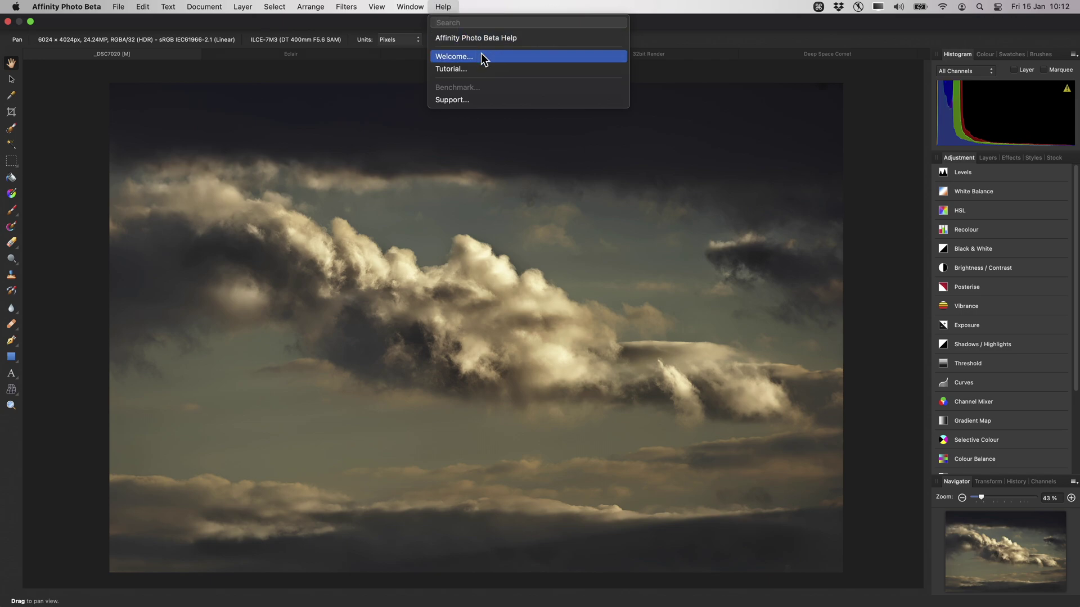
# Open Affinity Photo Beta Help, then close the Help window
pyautogui.click(544, 37)
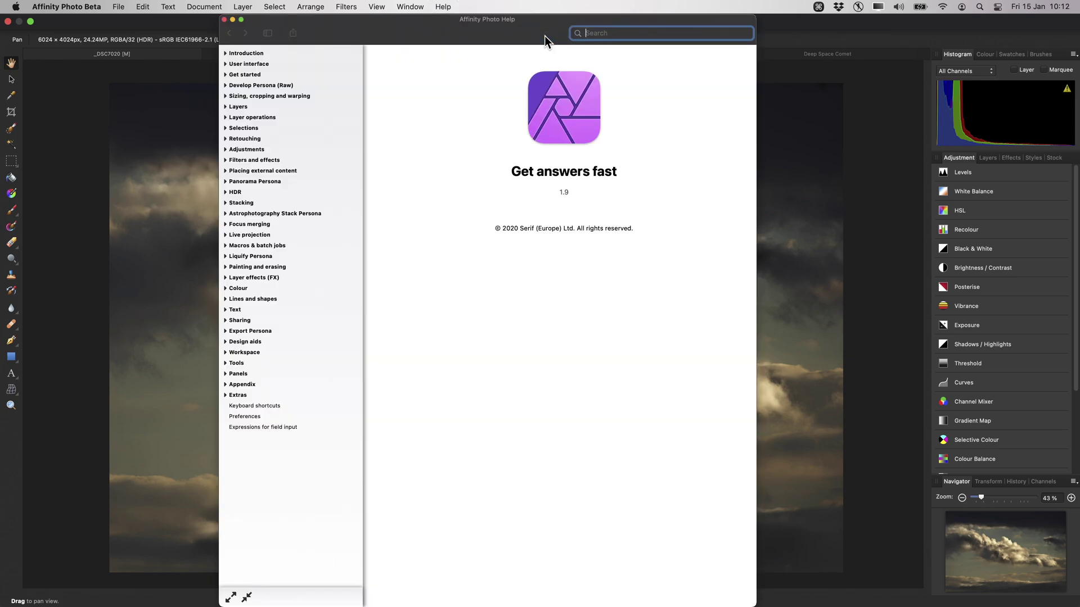
pyautogui.click(224, 19)
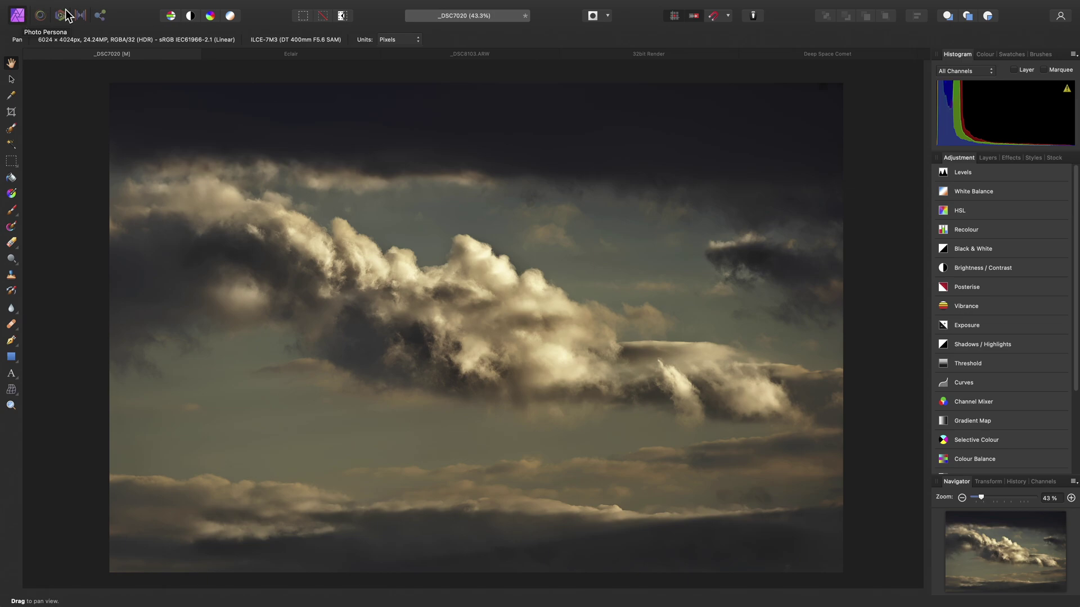
# Switch to the Eclair document and show its single Background layer in the Layers panel
pyautogui.click(342, 52)
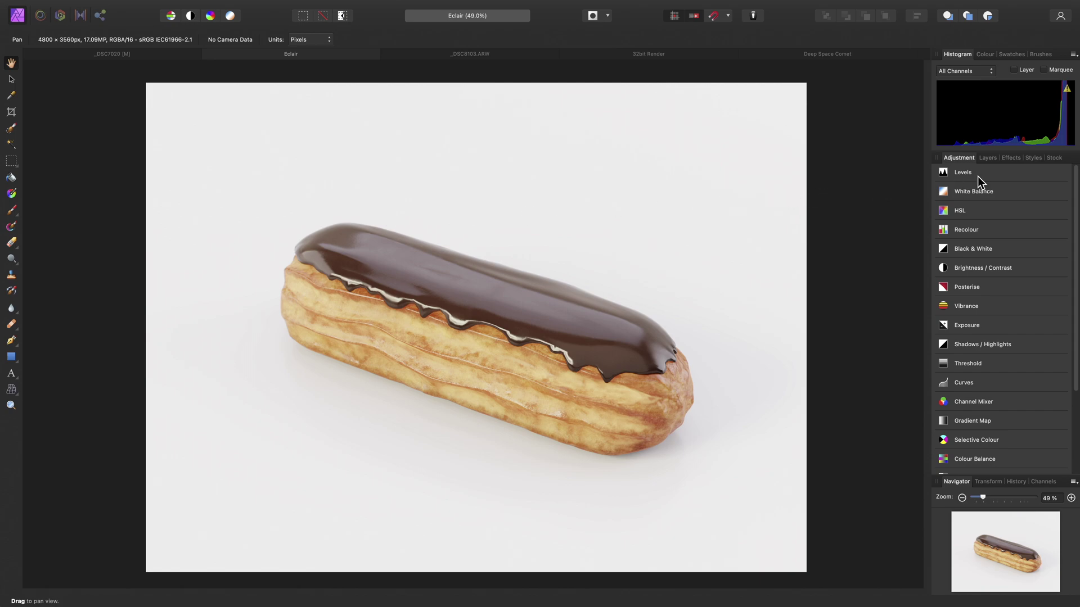
pyautogui.click(988, 158)
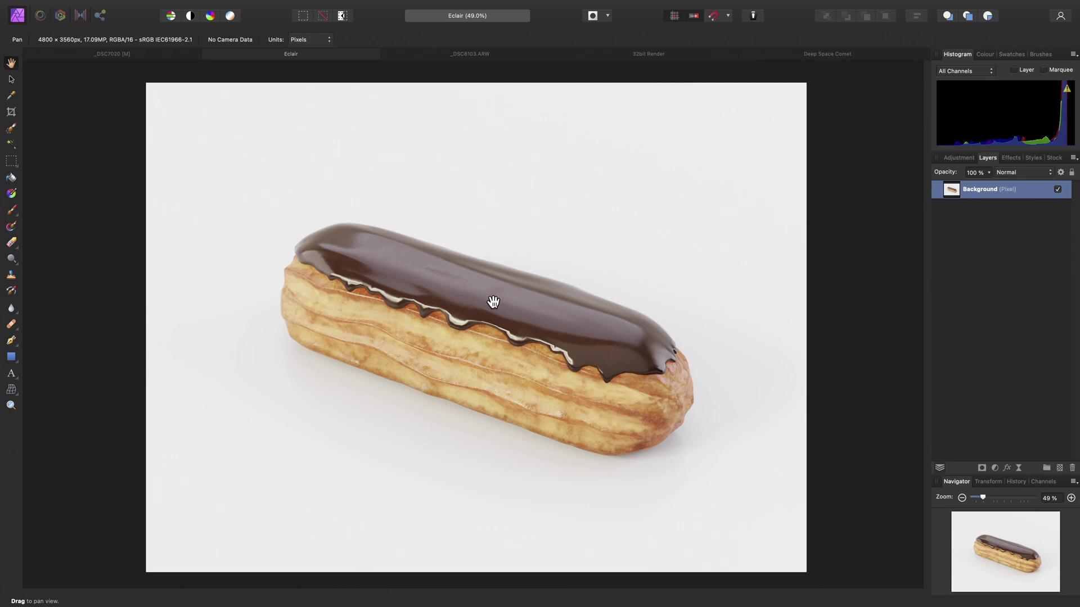
# In the Liquify Persona, shrink the brush, push-warp the éclair's ends and chocolate, and apply
pyautogui.click(44, 18)
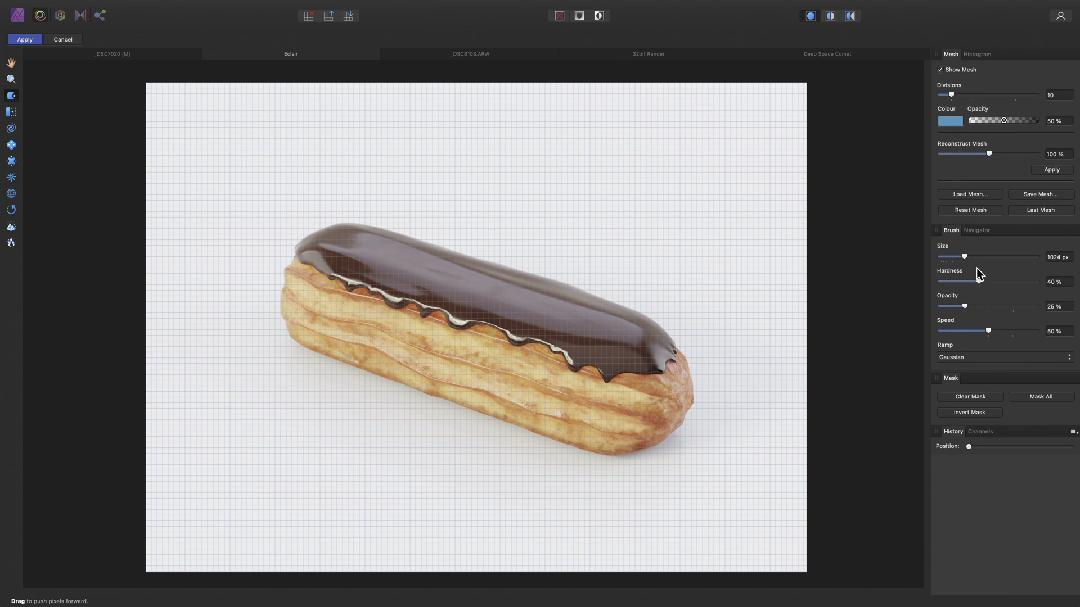
pyautogui.press('[')
pyautogui.press('[')
pyautogui.press('[')
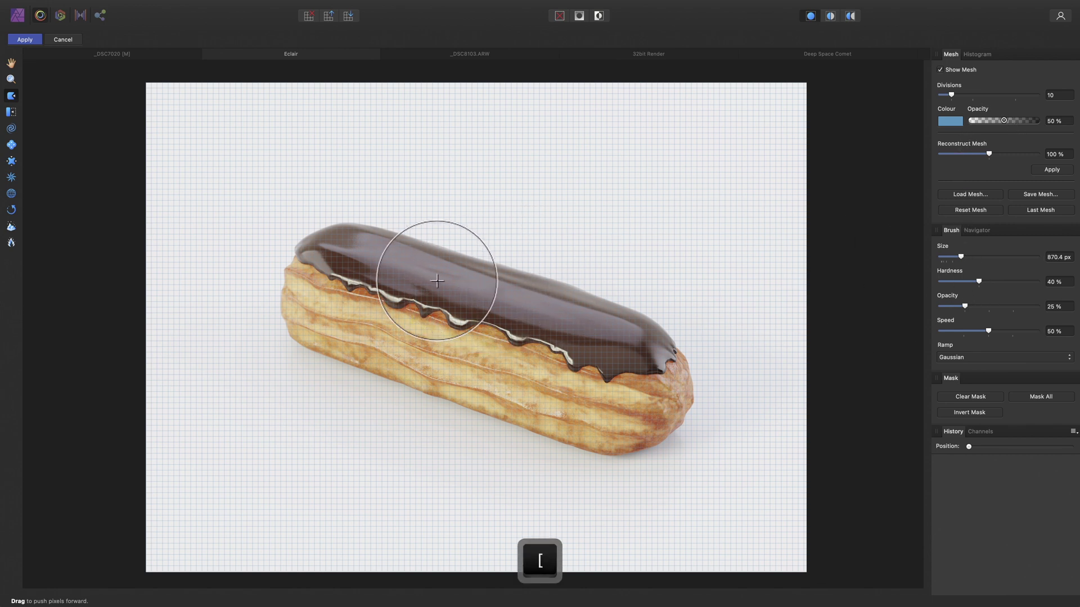
pyautogui.moveTo(338, 212)
pyautogui.mouseDown()
pyautogui.moveTo(339, 239)
pyautogui.moveTo(308, 248)
pyautogui.moveTo(294, 278)
pyautogui.moveTo(301, 300)
pyautogui.moveTo(284, 318)
pyautogui.mouseUp()
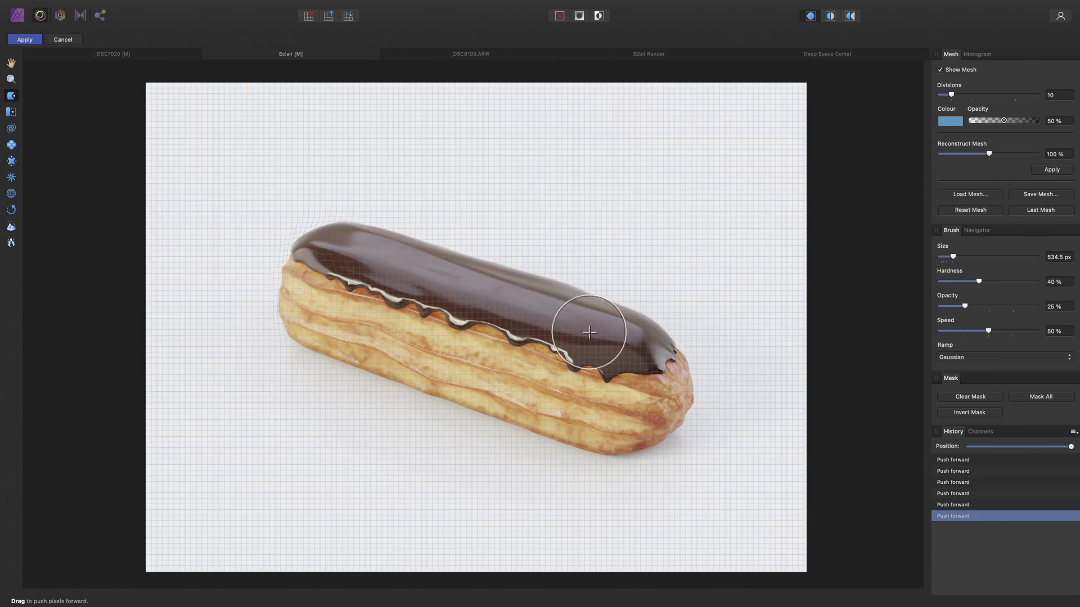
pyautogui.moveTo(596, 325)
pyautogui.mouseDown()
pyautogui.moveTo(680, 362)
pyautogui.moveTo(683, 386)
pyautogui.moveTo(654, 347)
pyautogui.moveTo(665, 345)
pyautogui.moveTo(594, 357)
pyautogui.moveTo(602, 364)
pyautogui.moveTo(485, 325)
pyautogui.moveTo(501, 329)
pyautogui.moveTo(461, 305)
pyautogui.moveTo(300, 258)
pyautogui.moveTo(386, 284)
pyautogui.mouseUp()
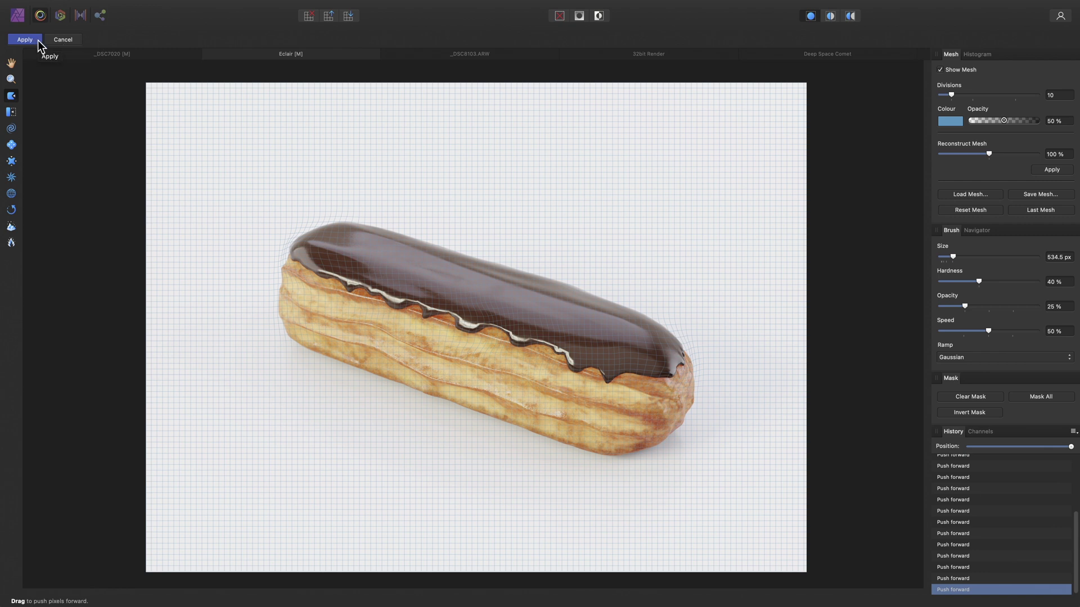
pyautogui.click(38, 41)
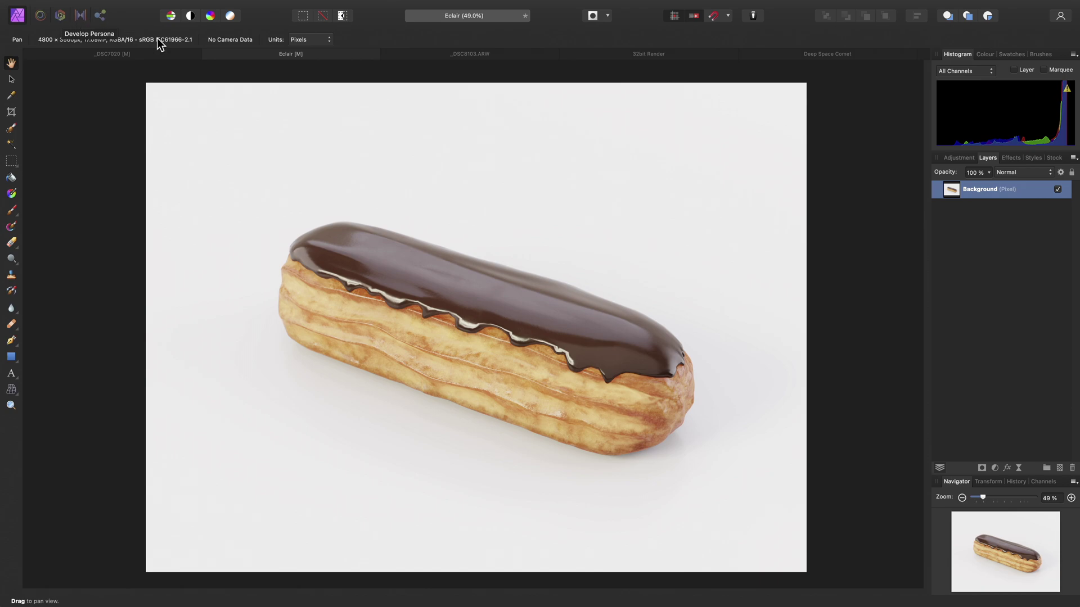
# Switch to the robin RAW photo _DSC8103.ARW and browse its Lens, Details and Tones settings
pyautogui.click(511, 54)
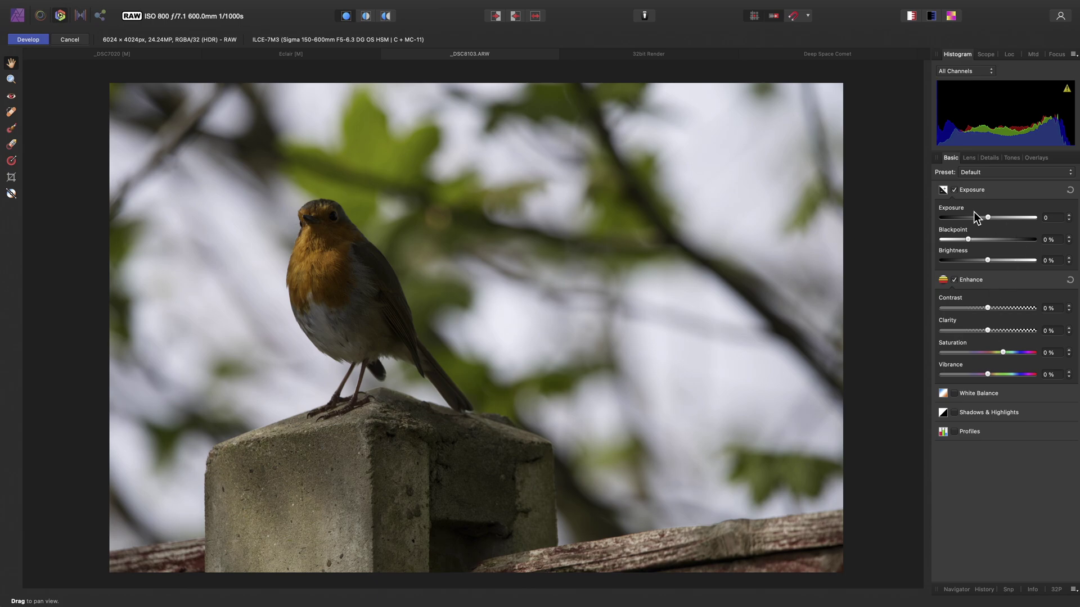
pyautogui.click(967, 160)
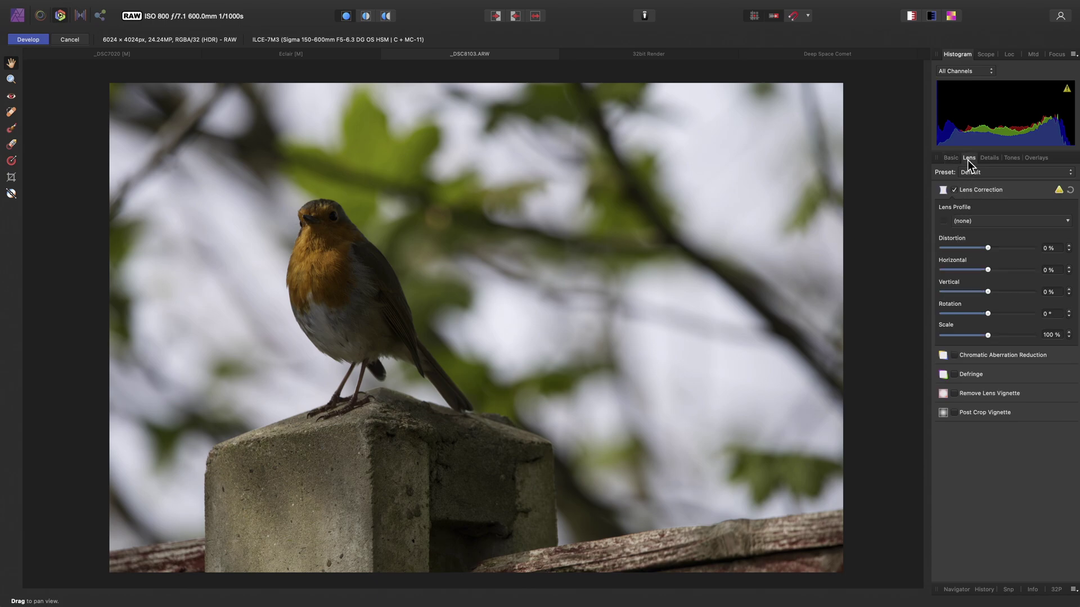
pyautogui.click(987, 159)
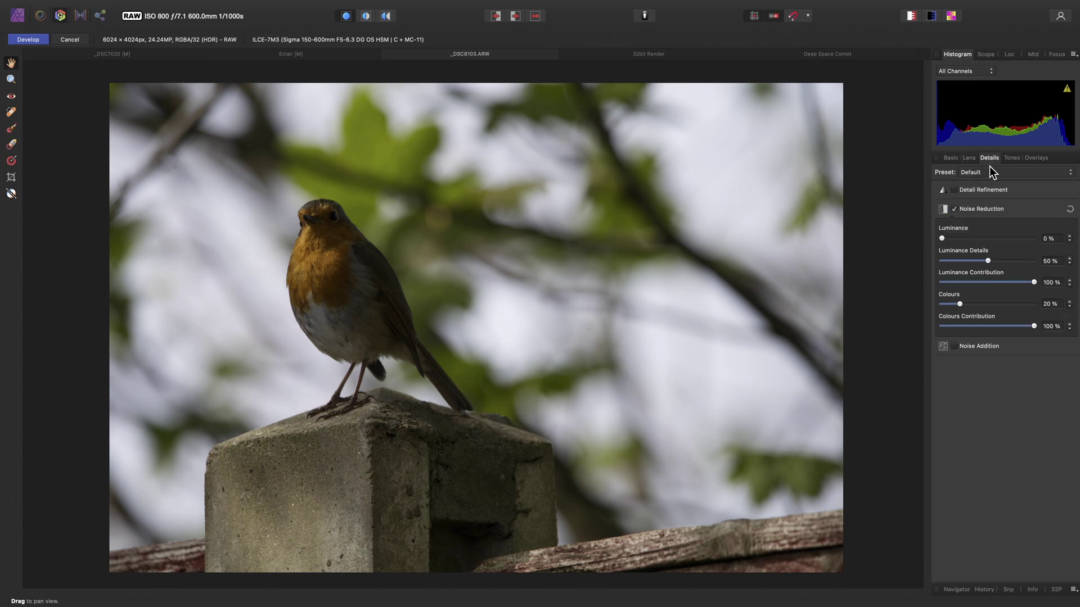
pyautogui.click(1013, 159)
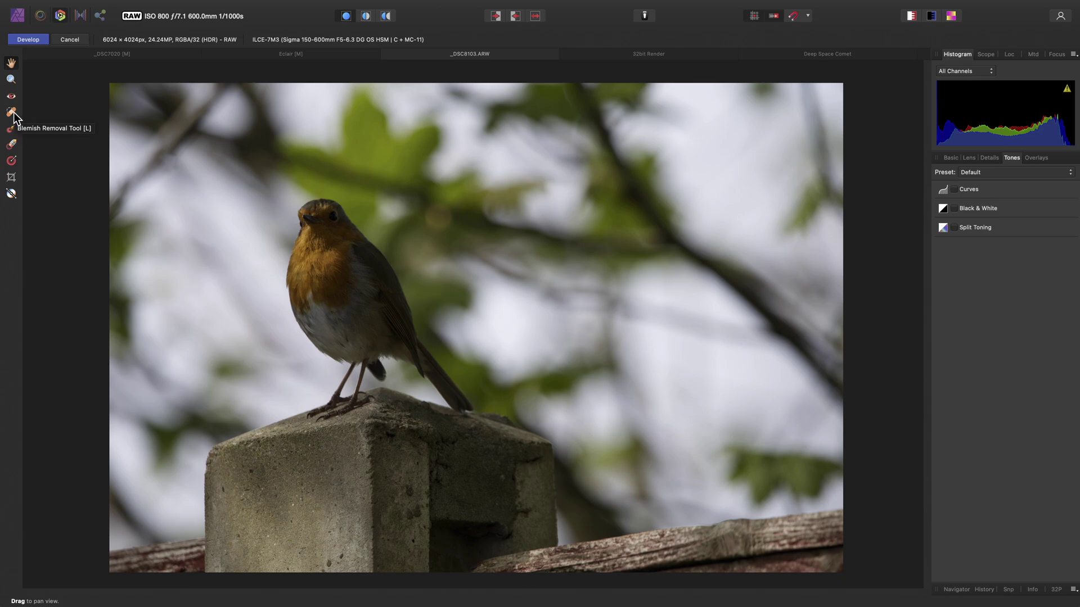
pyautogui.click(946, 159)
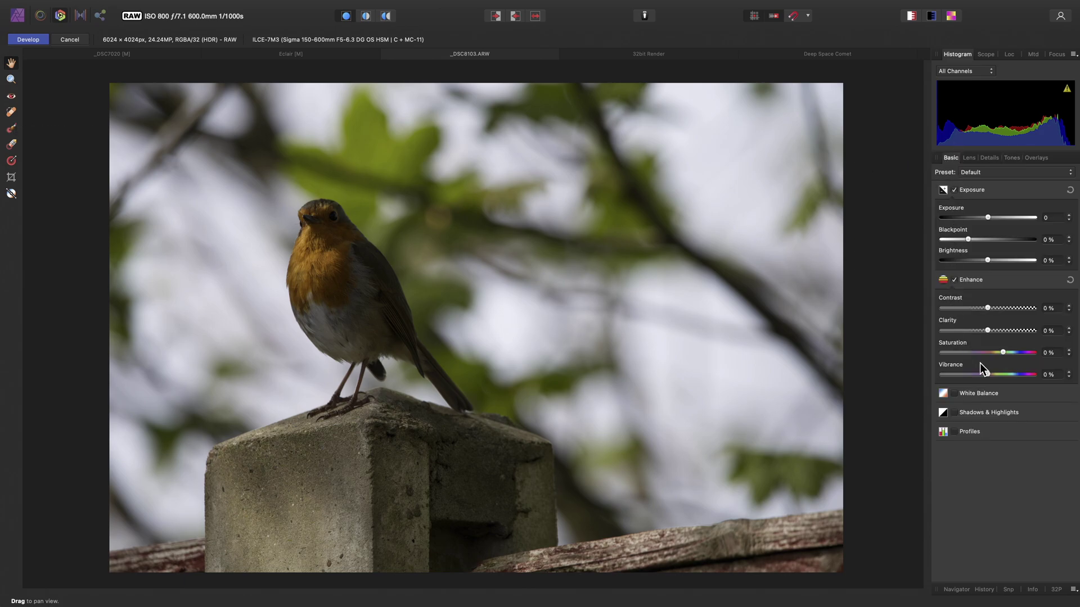
# Enable Shadows & Highlights and set Shadows 28%, Clarity 50%, Brightness 9% and Contrast 13%
pyautogui.click(986, 412)
pyautogui.moveTo(987, 440); pyautogui.dragTo(1001, 442)
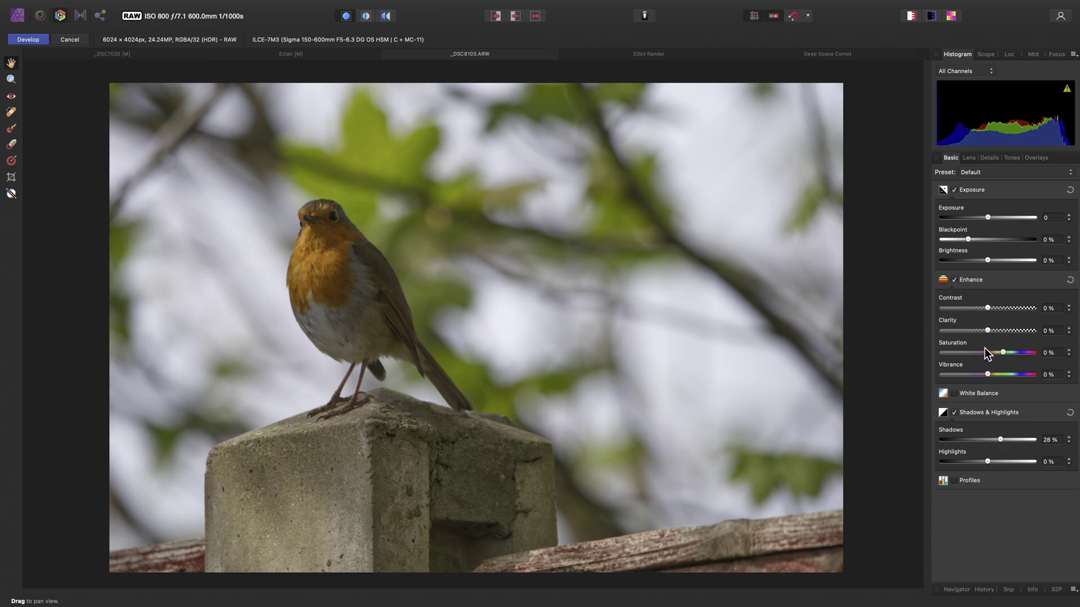
pyautogui.moveTo(988, 330); pyautogui.dragTo(1010, 331)
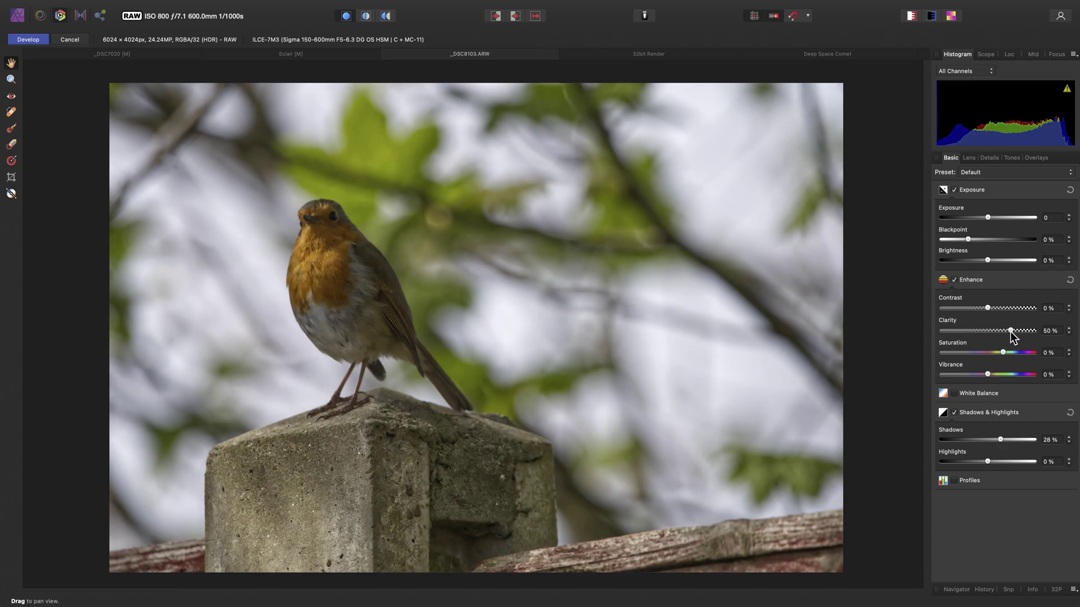
pyautogui.moveTo(987, 261); pyautogui.dragTo(1003, 260)
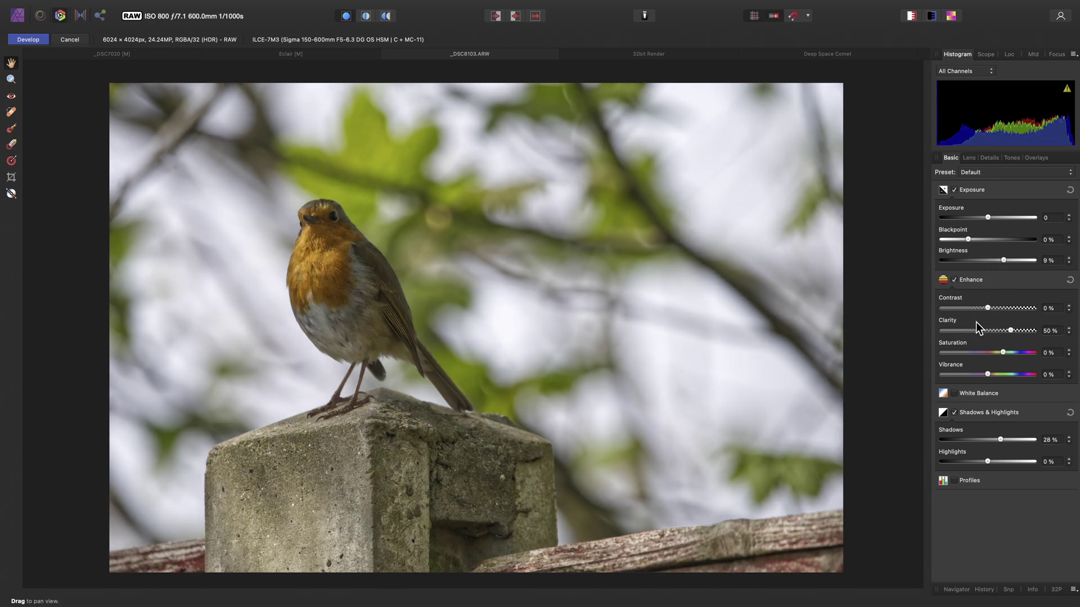
pyautogui.moveTo(988, 308); pyautogui.dragTo(1000, 308)
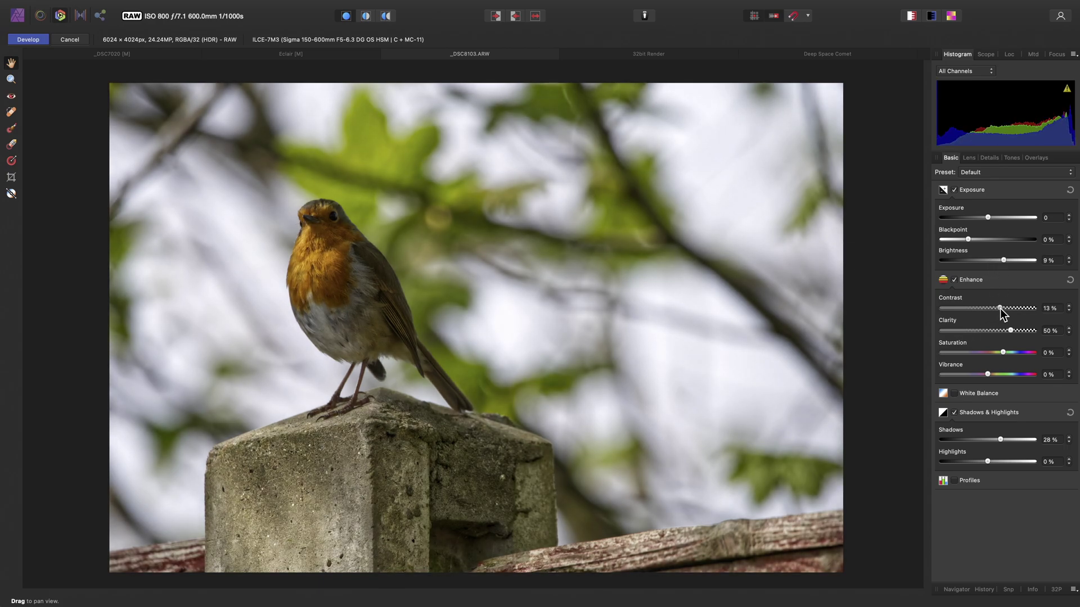
# Apply the robin's RAW development, then select the bottom Background layer of _DSC7020
pyautogui.click(28, 39)
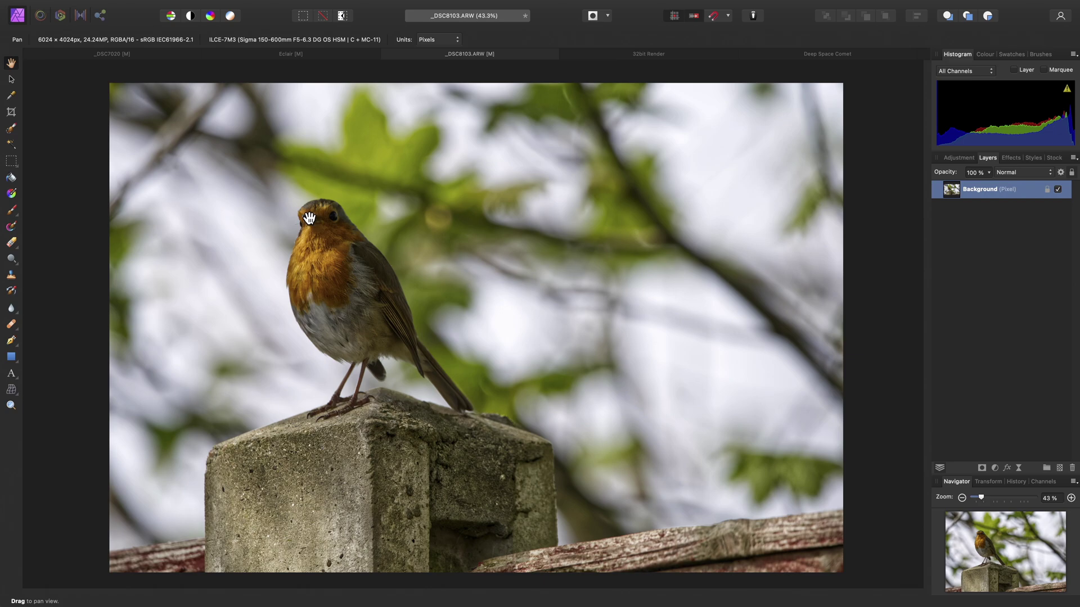
pyautogui.click(153, 53)
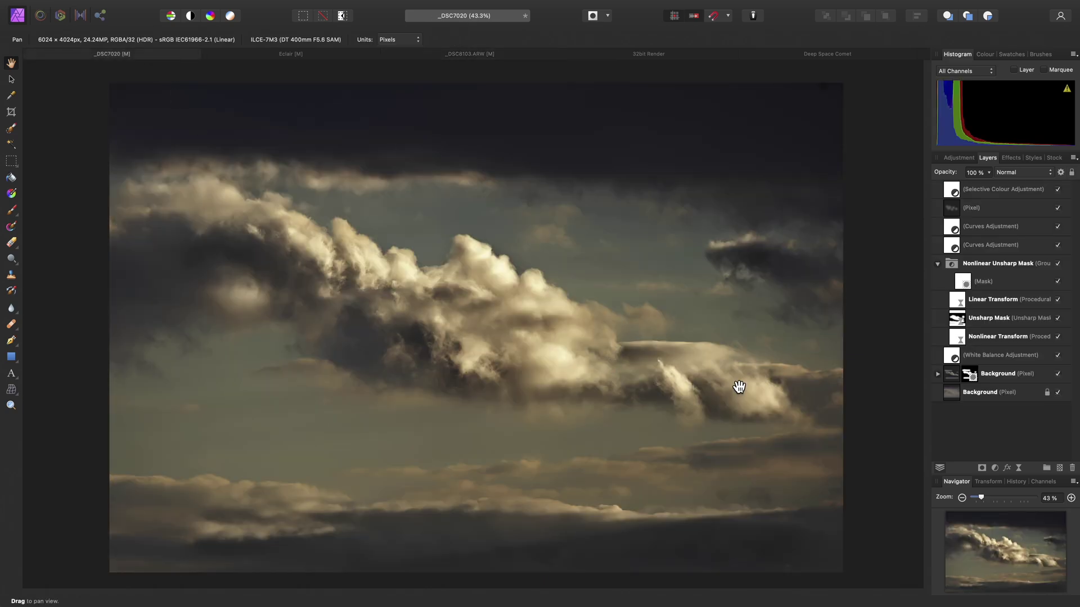
pyautogui.click(1029, 393)
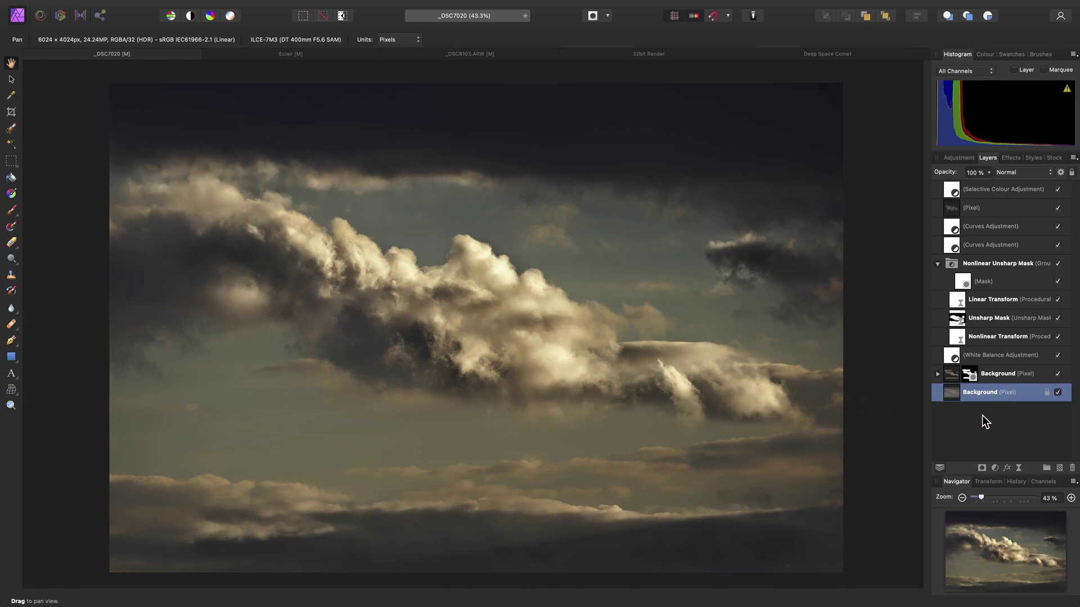
# Develop the clouds RAW with Blackpoint -2% and Clarity 36%, then apply it
pyautogui.click(60, 16)
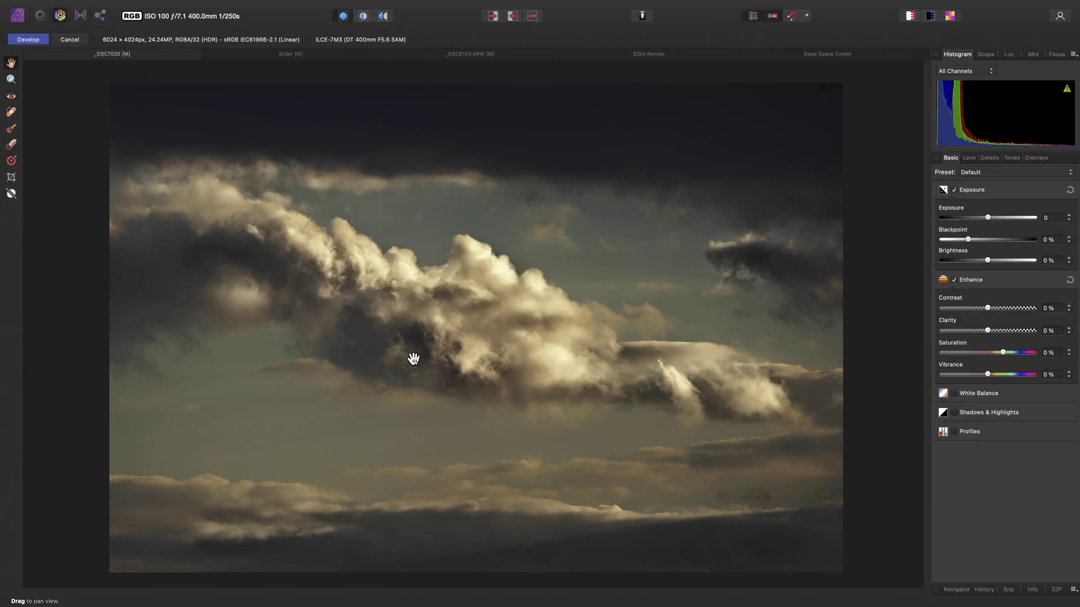
pyautogui.moveTo(968, 239); pyautogui.dragTo(964, 238)
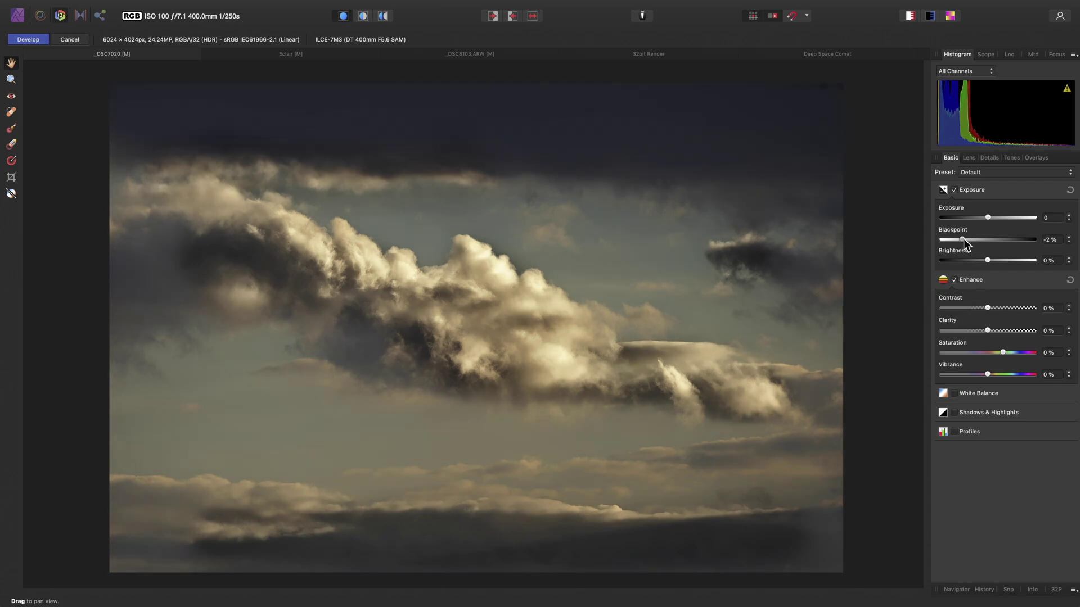
pyautogui.moveTo(991, 325); pyautogui.dragTo(1019, 352)
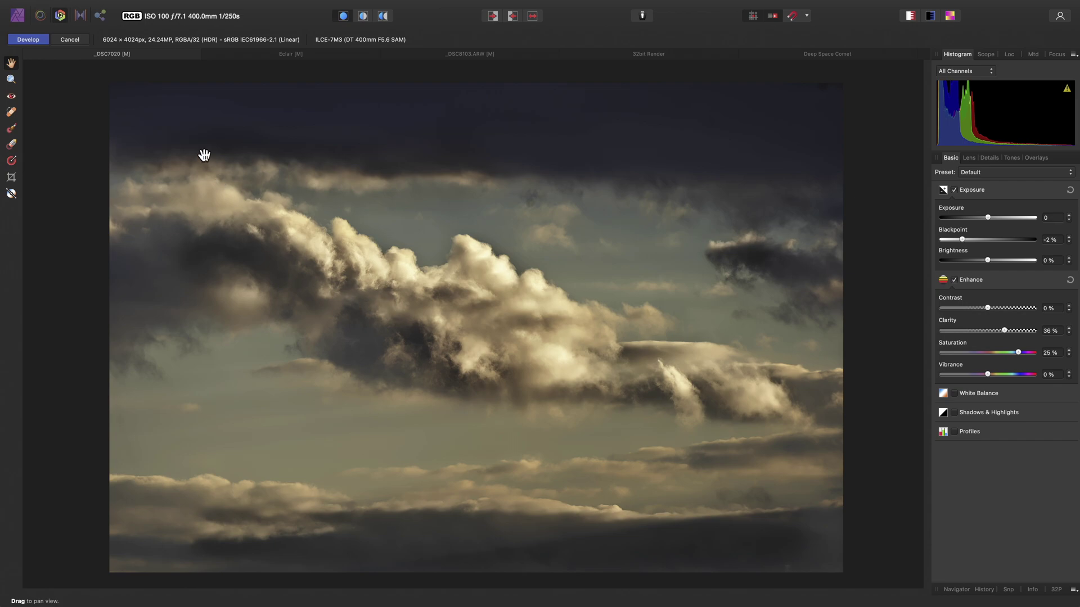
pyautogui.click(34, 40)
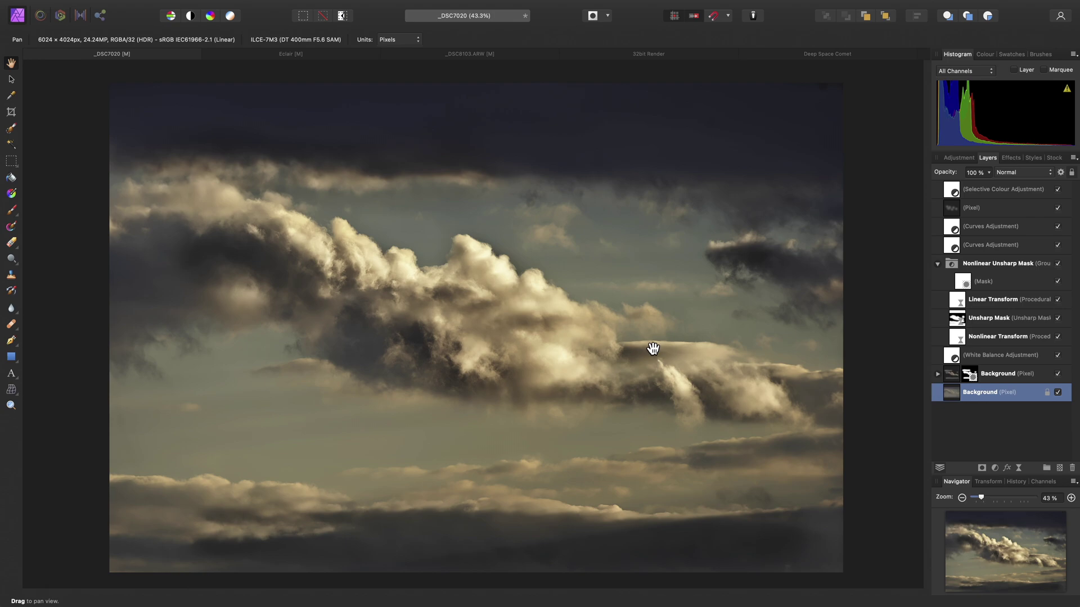
# Bring up the 32bit Render document, the 3840 × 2400 px HDR interior
pyautogui.click(660, 56)
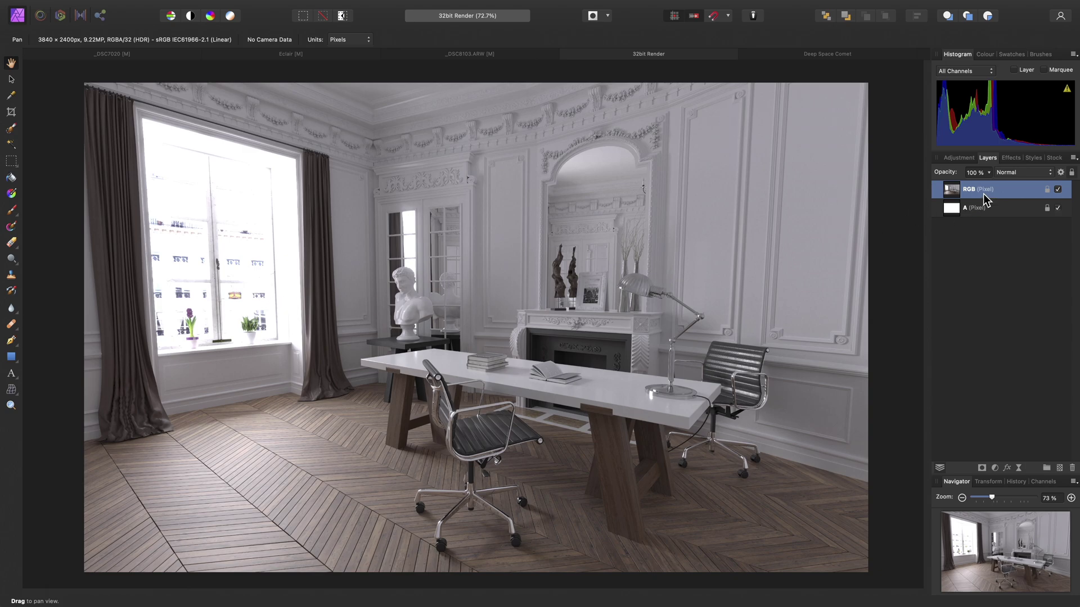
# Enter the Tone Map persona, fit the render, and set Tone Compression to 52% with more local contrast
pyautogui.click(81, 16)
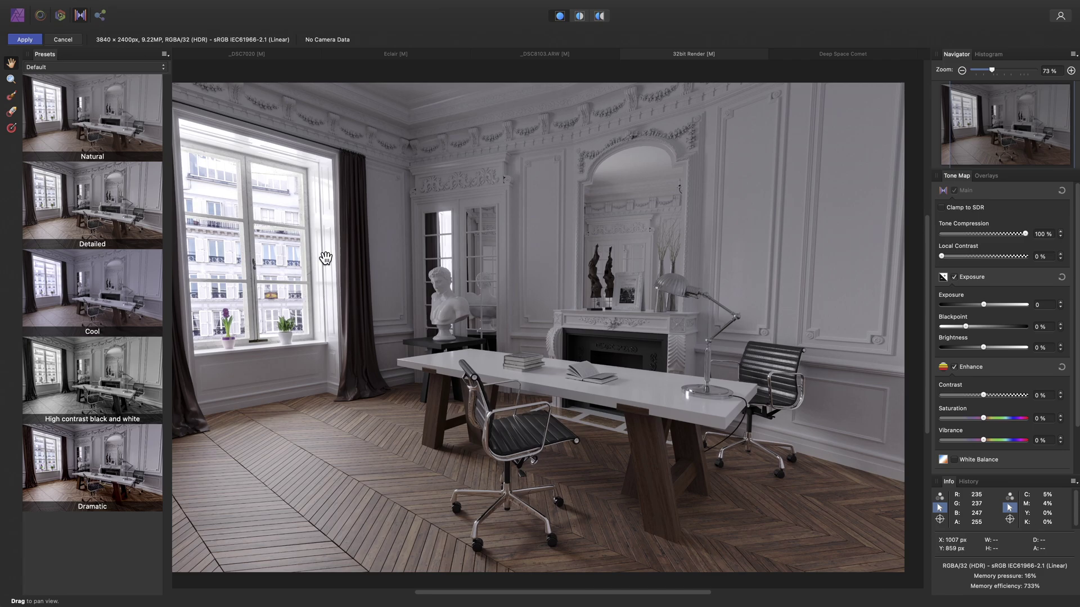
pyautogui.press('super+0')
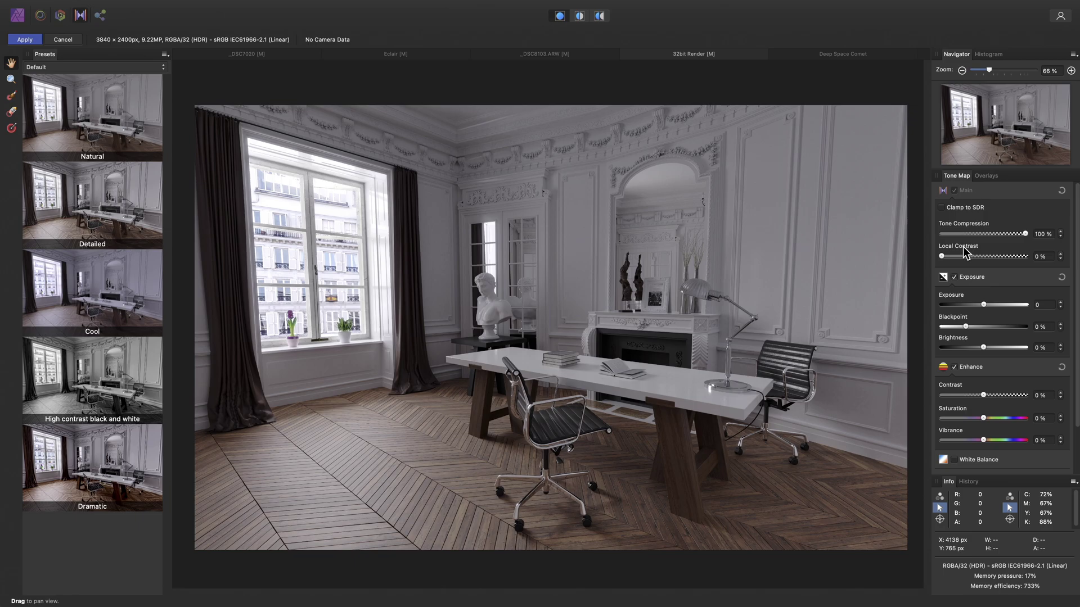
pyautogui.moveTo(1023, 234); pyautogui.dragTo(986, 234)
pyautogui.moveTo(942, 256)
pyautogui.mouseDown()
pyautogui.moveTo(1000, 261)
pyautogui.moveTo(941, 261)
pyautogui.mouseUp()
# Enable Shadows & Highlights and pull Highlights down to -96%
pyautogui.scroll(-3, 1075, 288)
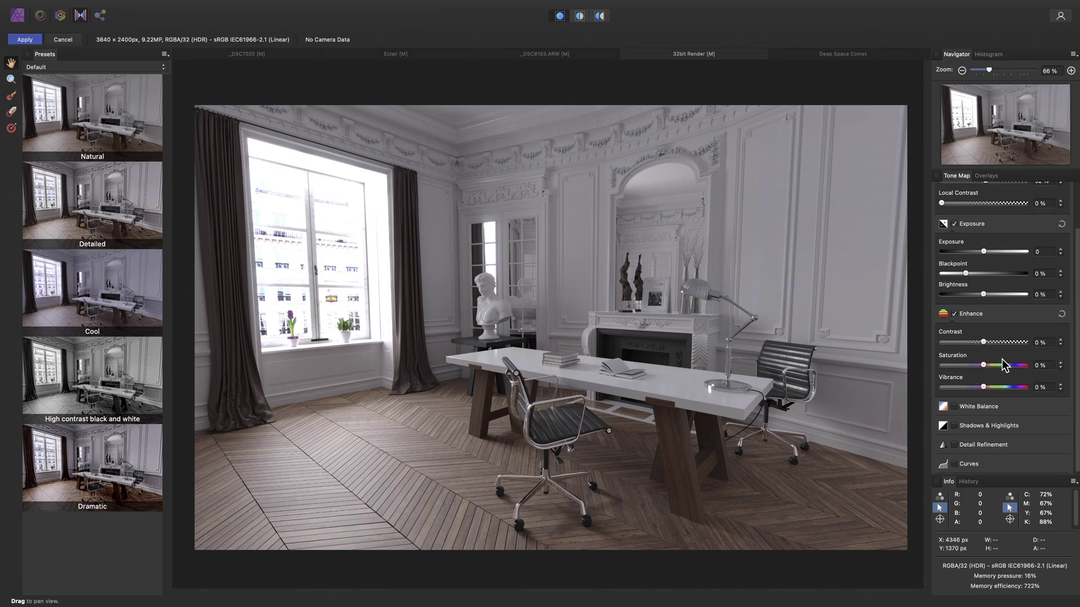
pyautogui.click(976, 427)
pyautogui.scroll(-3, 981, 429)
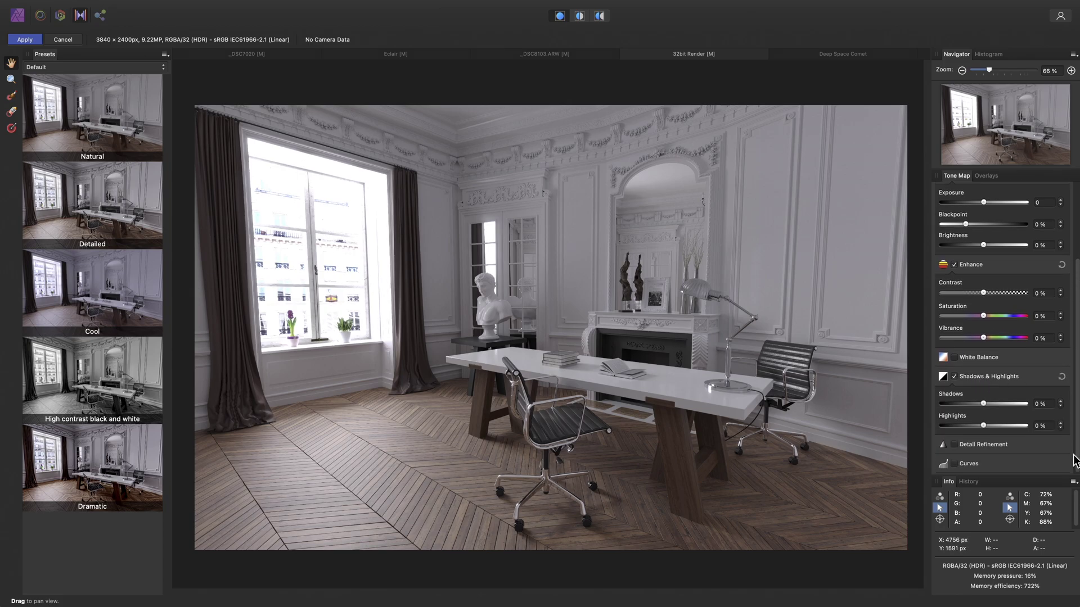
pyautogui.moveTo(984, 429); pyautogui.dragTo(945, 428)
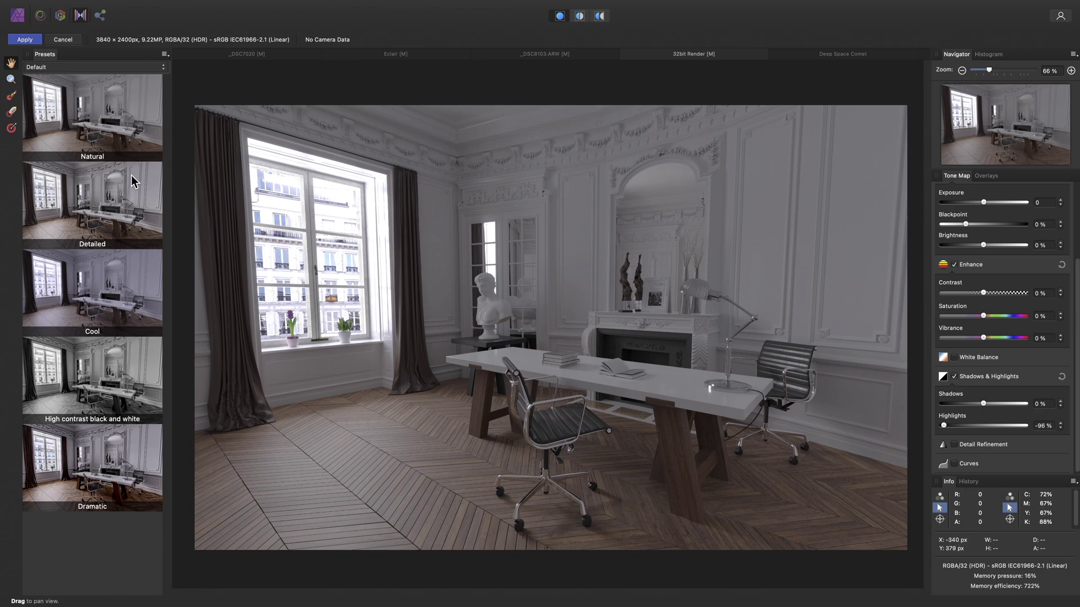
# Try several James Ritson Customs presets and settle on Summer Glow
pyautogui.click(90, 67)
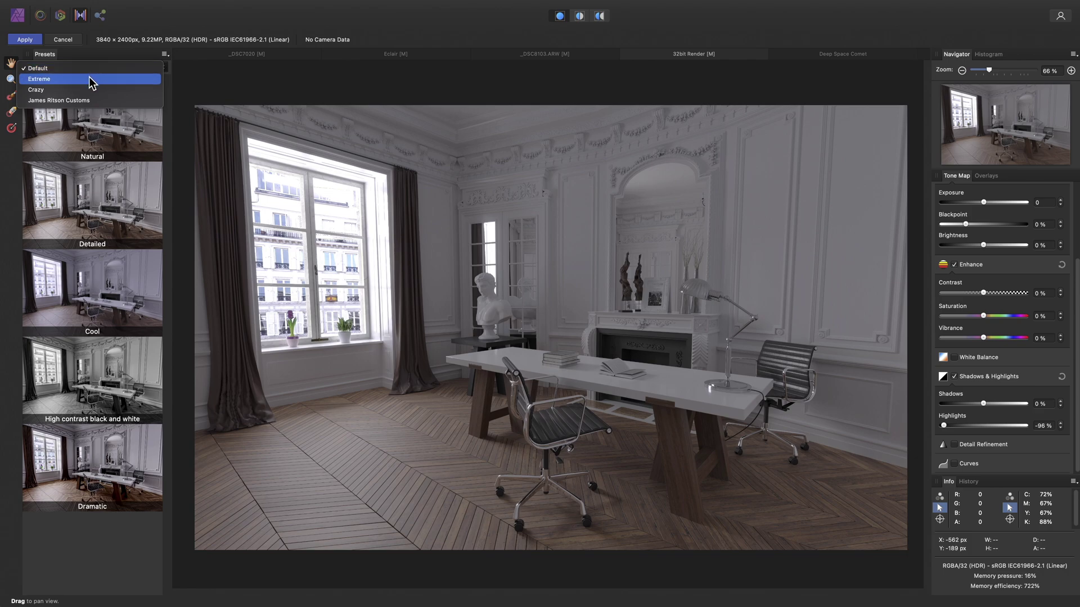
pyautogui.click(92, 101)
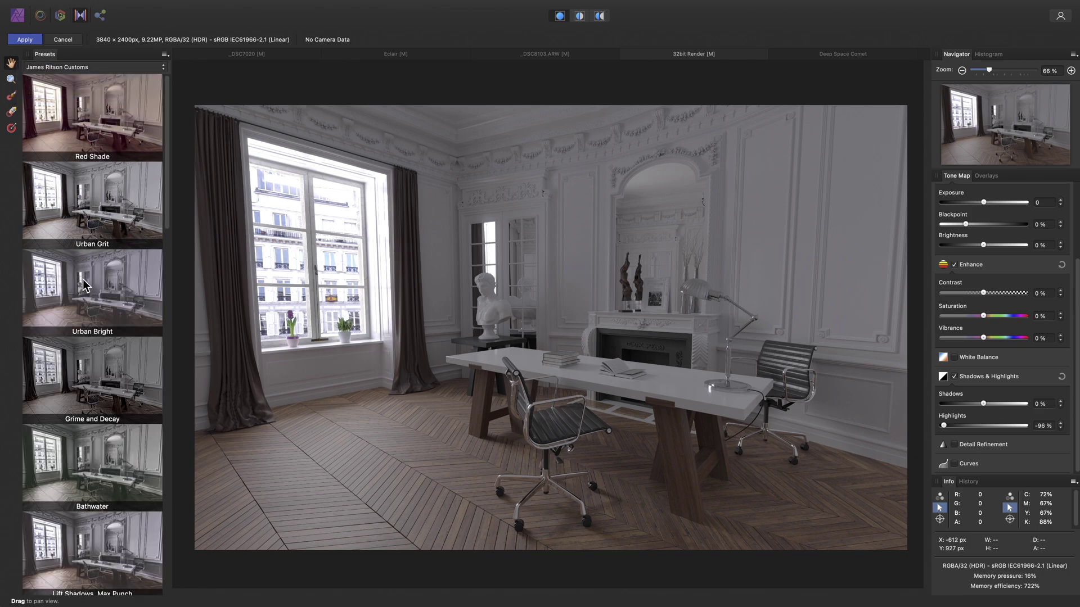
pyautogui.click(101, 276)
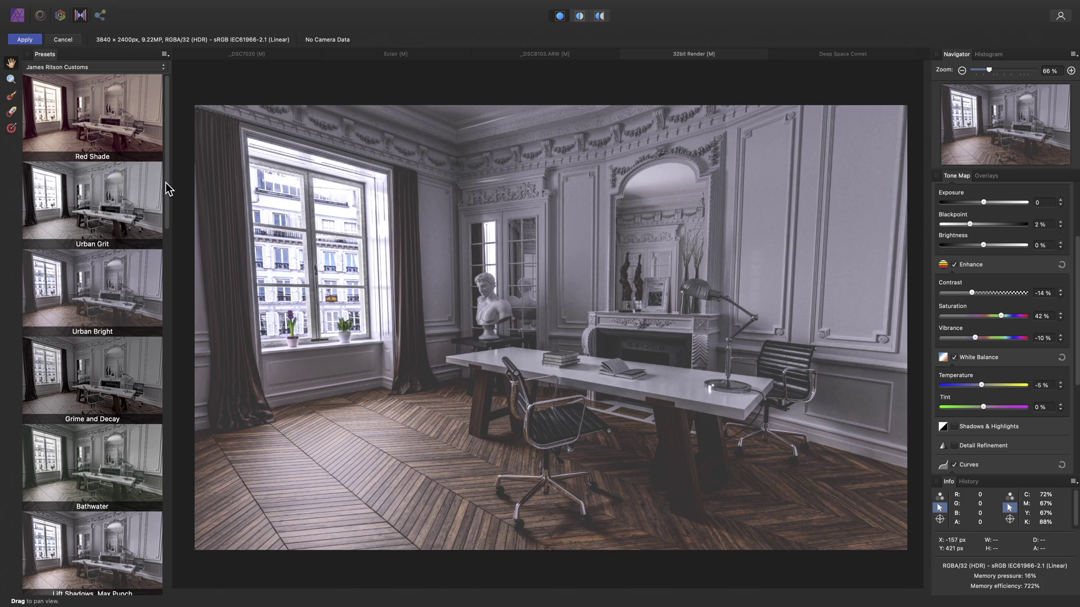
pyautogui.moveTo(167, 183); pyautogui.dragTo(166, 242)
pyautogui.click(120, 185)
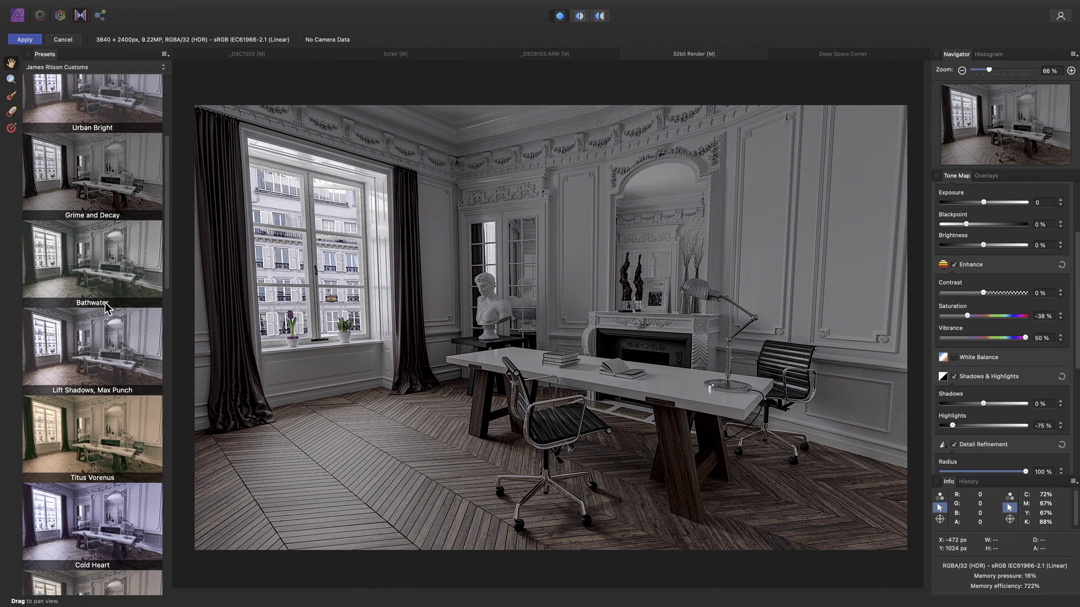
pyautogui.scroll(-5, 115, 225)
pyautogui.click(99, 162)
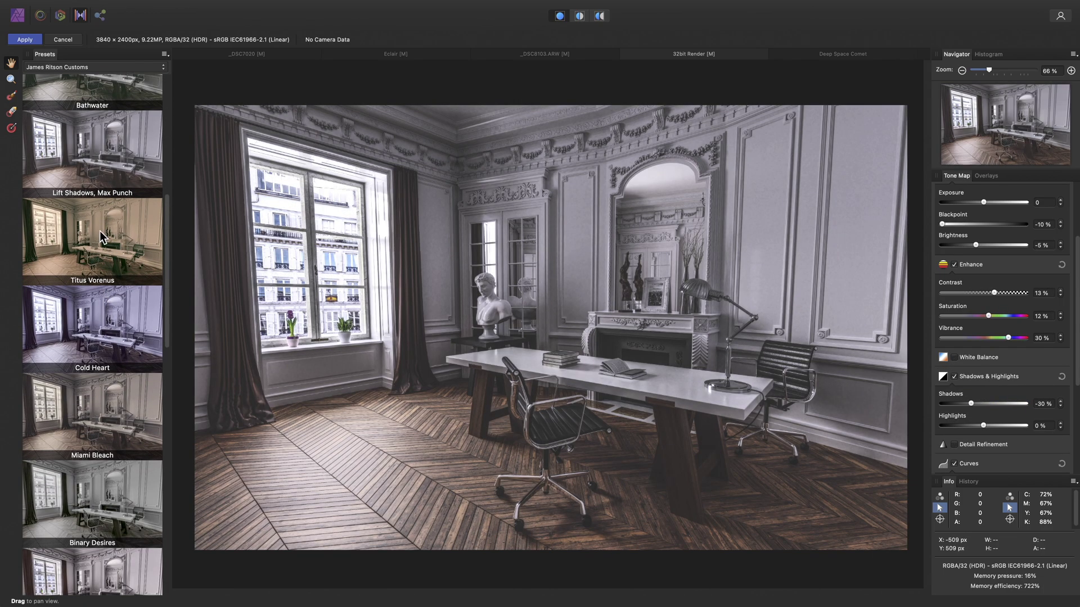
pyautogui.scroll(-4, 97, 311)
pyautogui.click(110, 346)
pyautogui.scroll(-2, 110, 354)
pyautogui.scroll(-2, 110, 360)
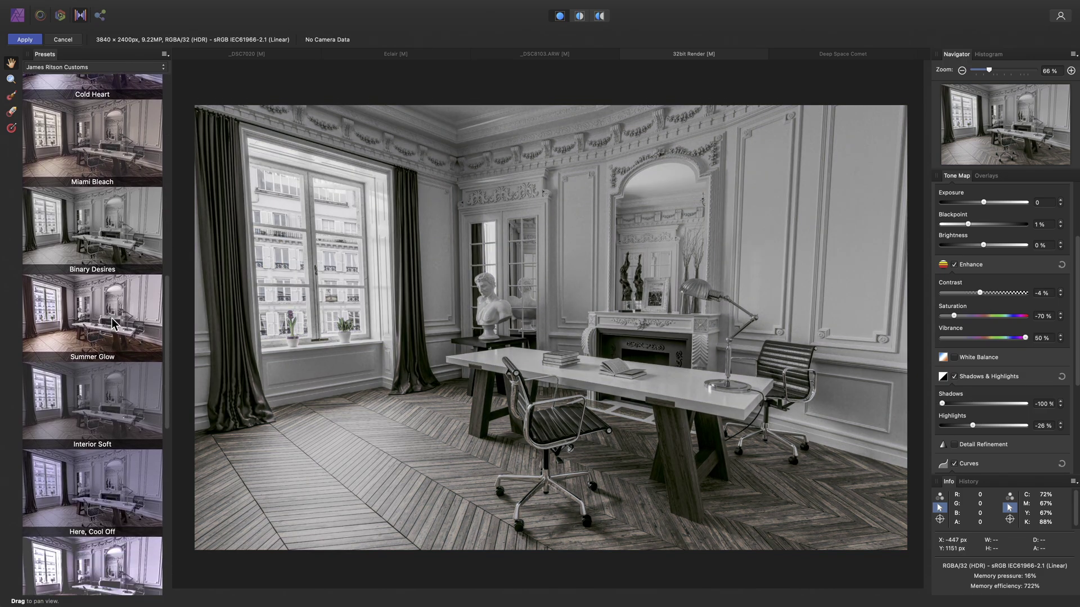
pyautogui.click(111, 319)
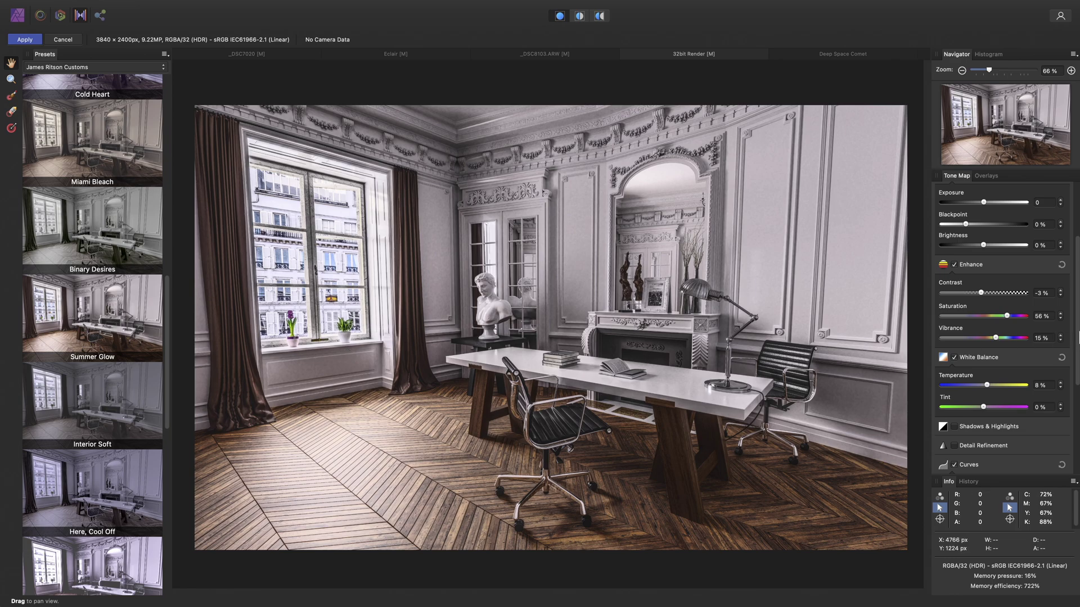
# Lower Local Contrast to 49% and, with Shadows & Highlights on, Highlights to -68%
pyautogui.moveTo(1077, 337); pyautogui.dragTo(1078, 284)
pyautogui.moveTo(1024, 256); pyautogui.dragTo(983, 260)
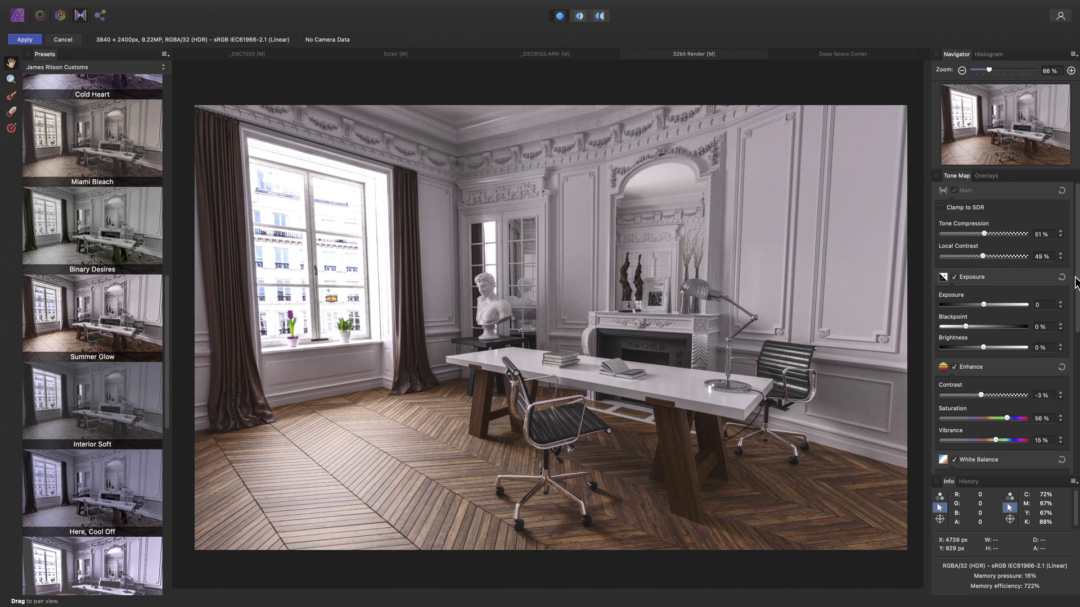
pyautogui.moveTo(1076, 284); pyautogui.dragTo(1075, 428)
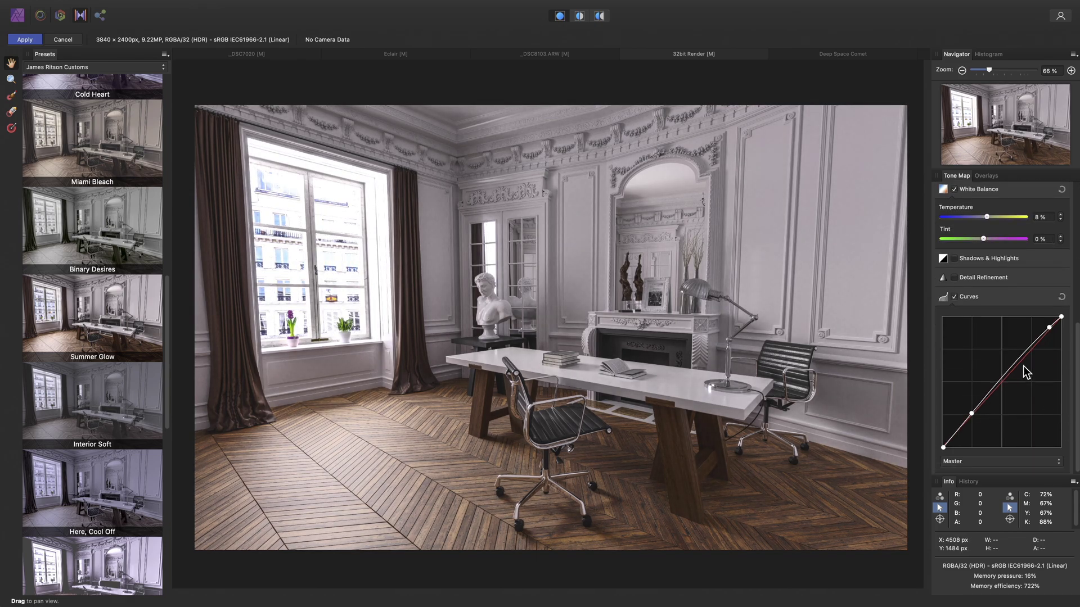
pyautogui.click(984, 259)
pyautogui.moveTo(983, 308); pyautogui.dragTo(955, 308)
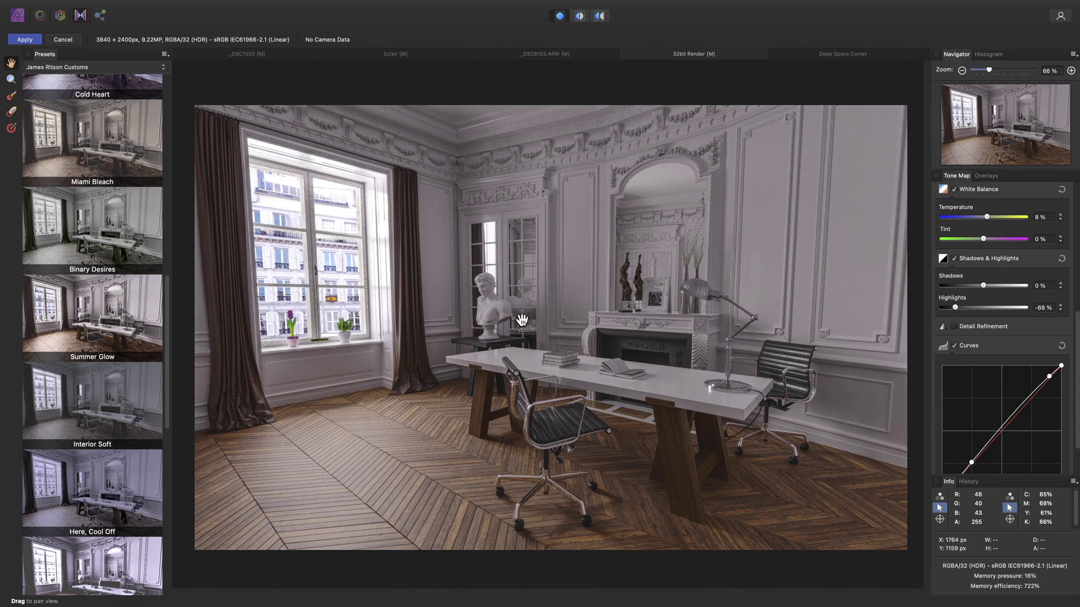
# Apply the tone map to the 32bit Render and fit it in the window
pyautogui.click(25, 40)
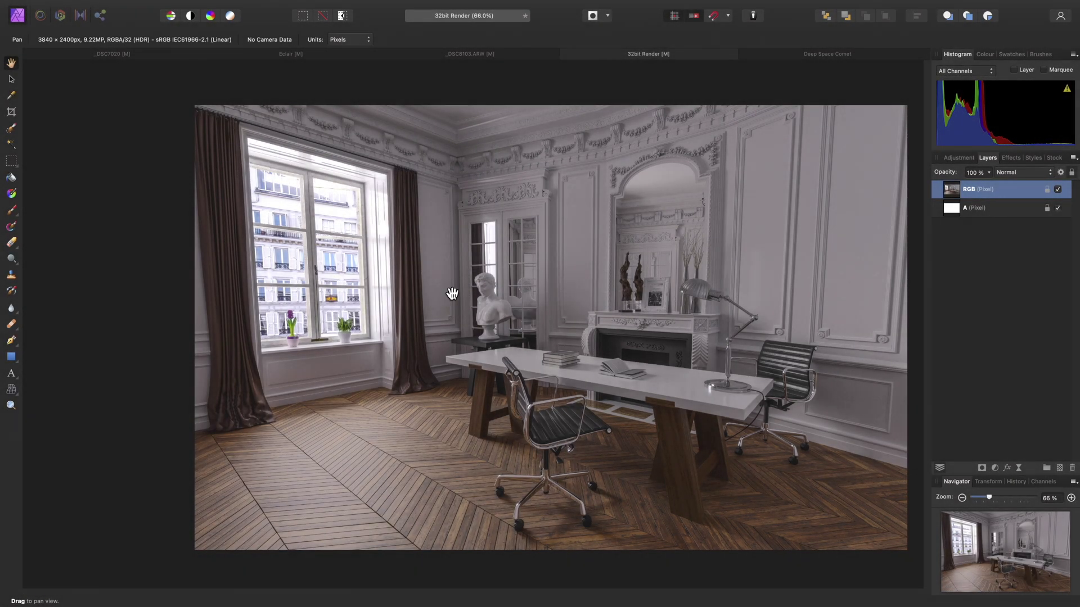
pyautogui.press('super+0')
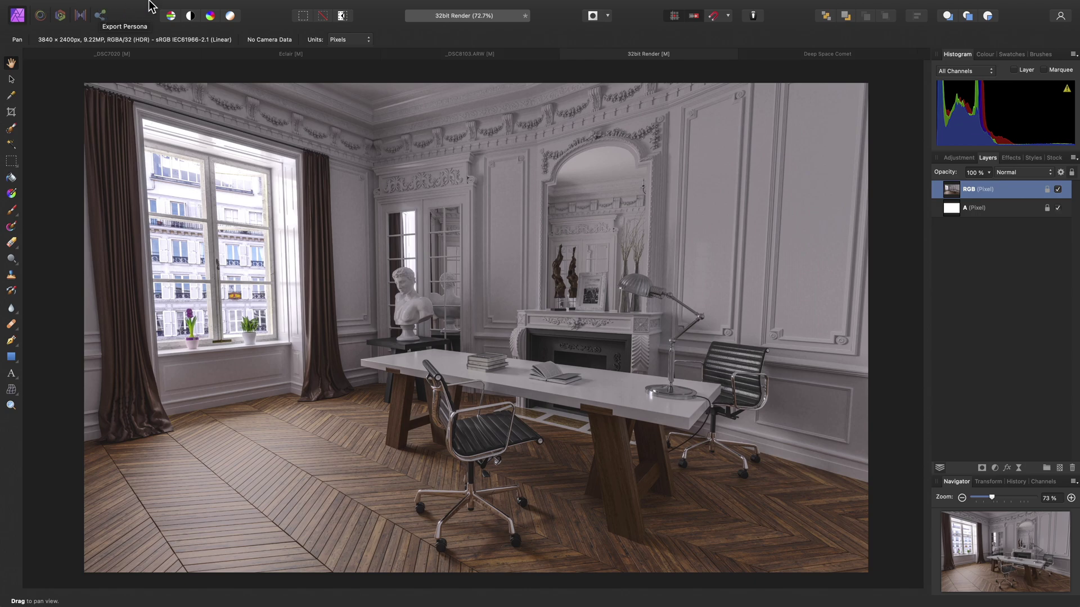
pyautogui.moveTo(152, 5)
pyautogui.click(118, 6)
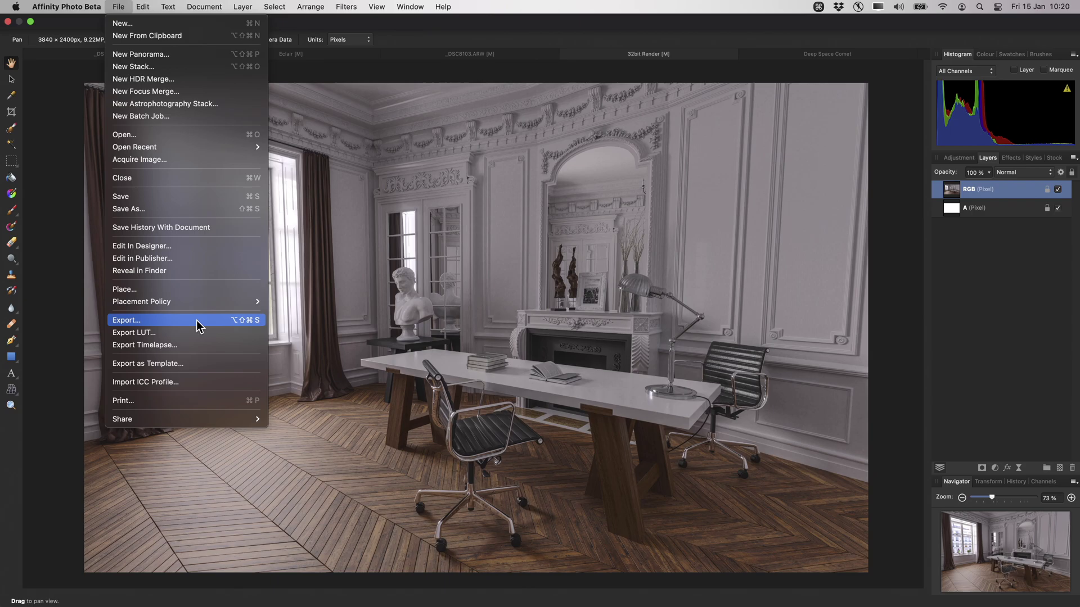
pyautogui.click(318, 328)
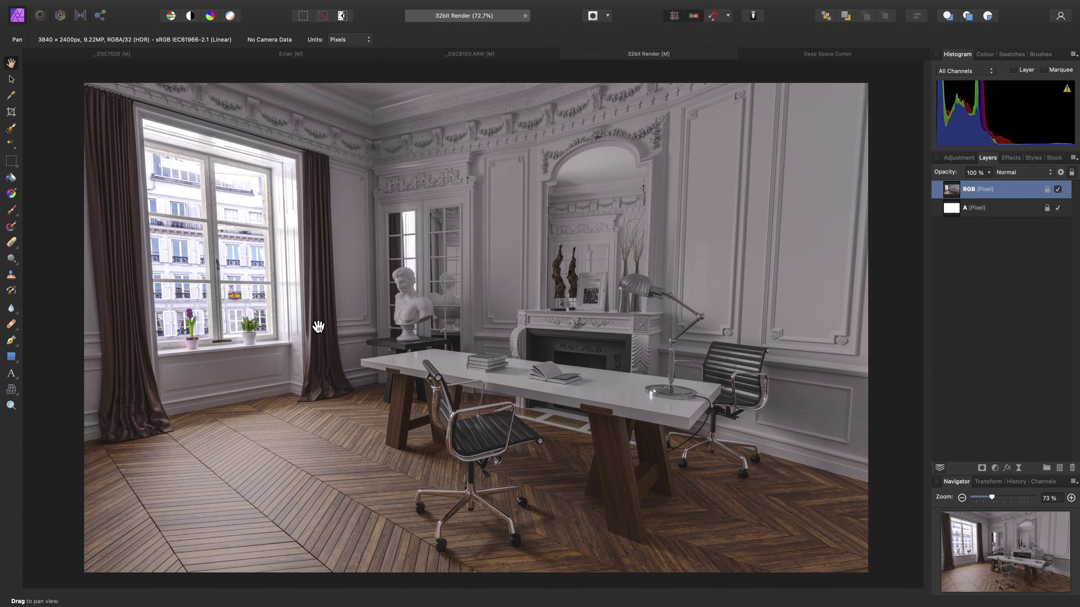
# In the Deep Space Comet document's Export Persona, draw three slices over the asteroids
pyautogui.click(758, 55)
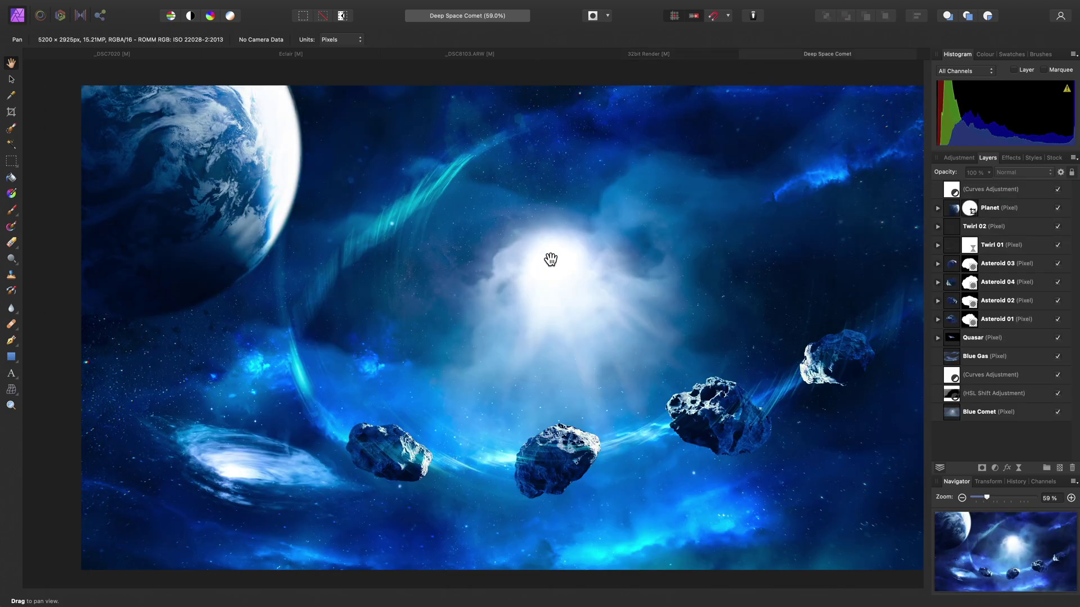
pyautogui.moveTo(550, 260); pyautogui.dragTo(501, 255)
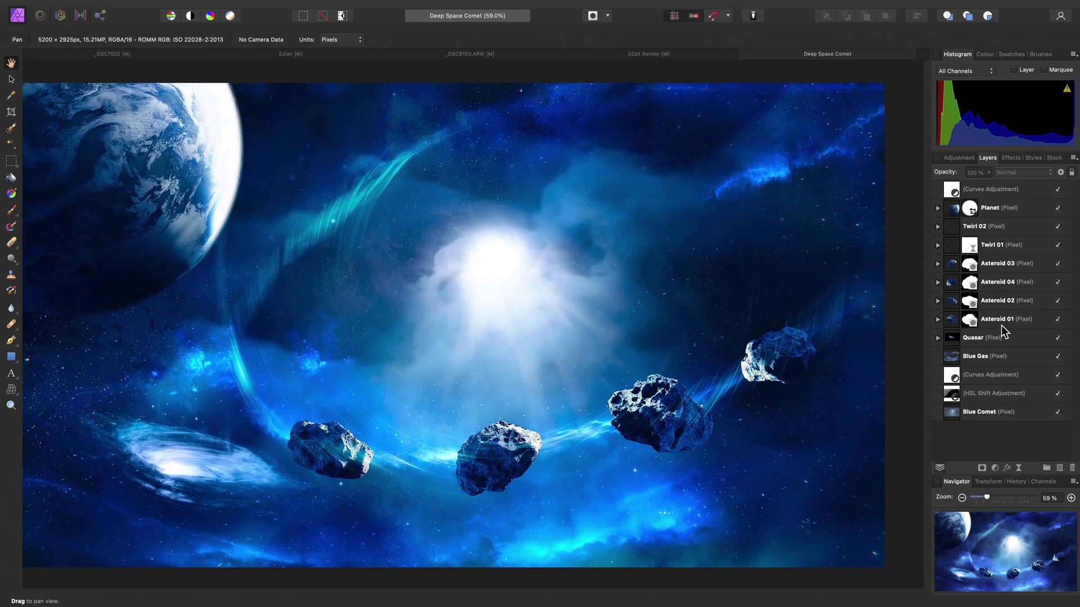
pyautogui.click(100, 15)
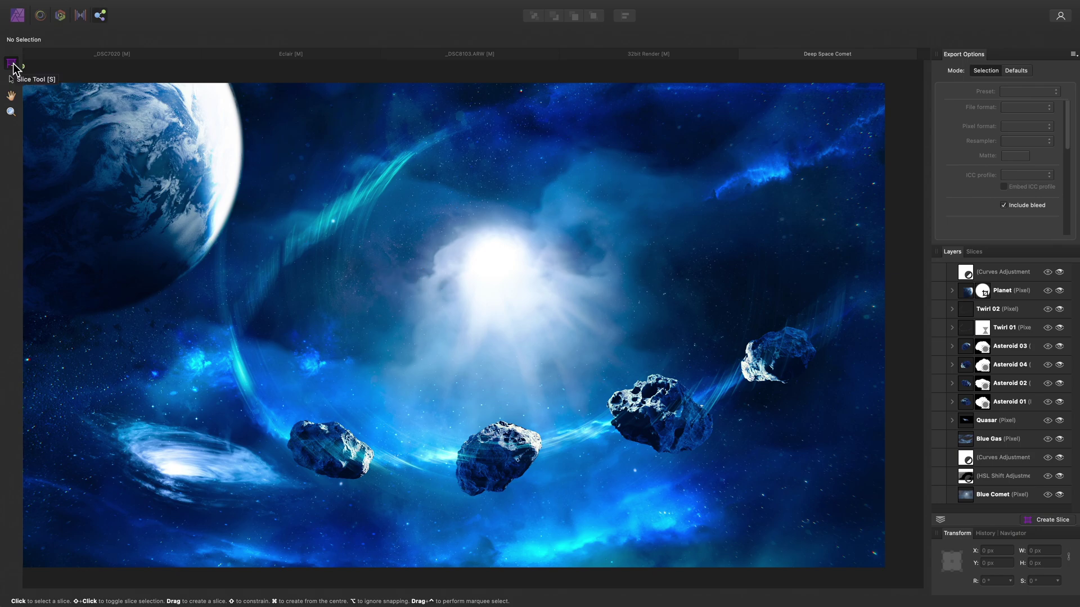
pyautogui.moveTo(269, 197); pyautogui.dragTo(421, 518)
pyautogui.moveTo(441, 196); pyautogui.dragTo(562, 529)
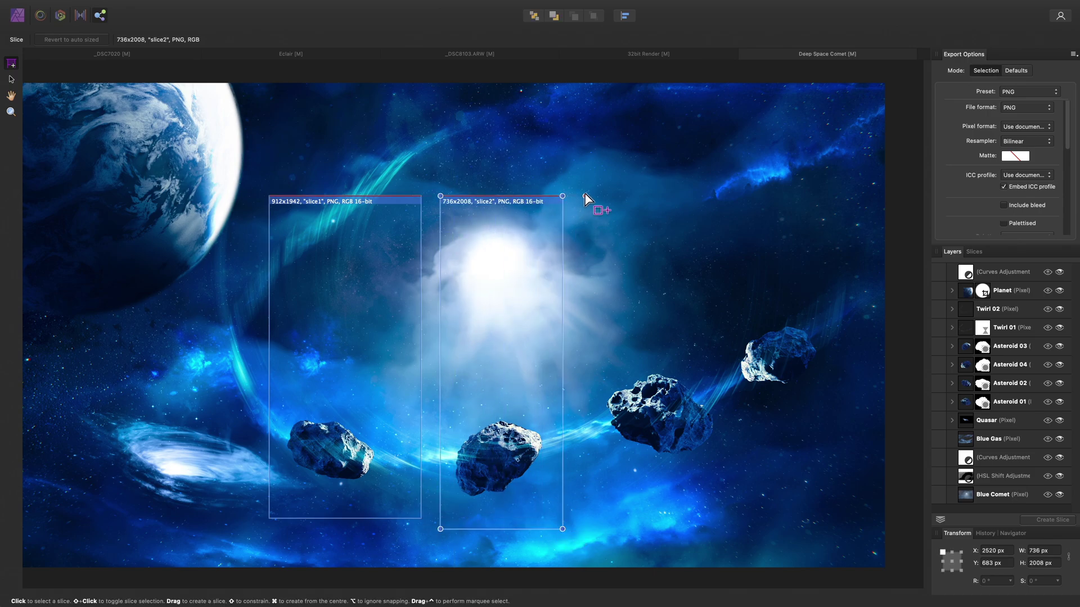
pyautogui.moveTo(585, 196); pyautogui.dragTo(731, 488)
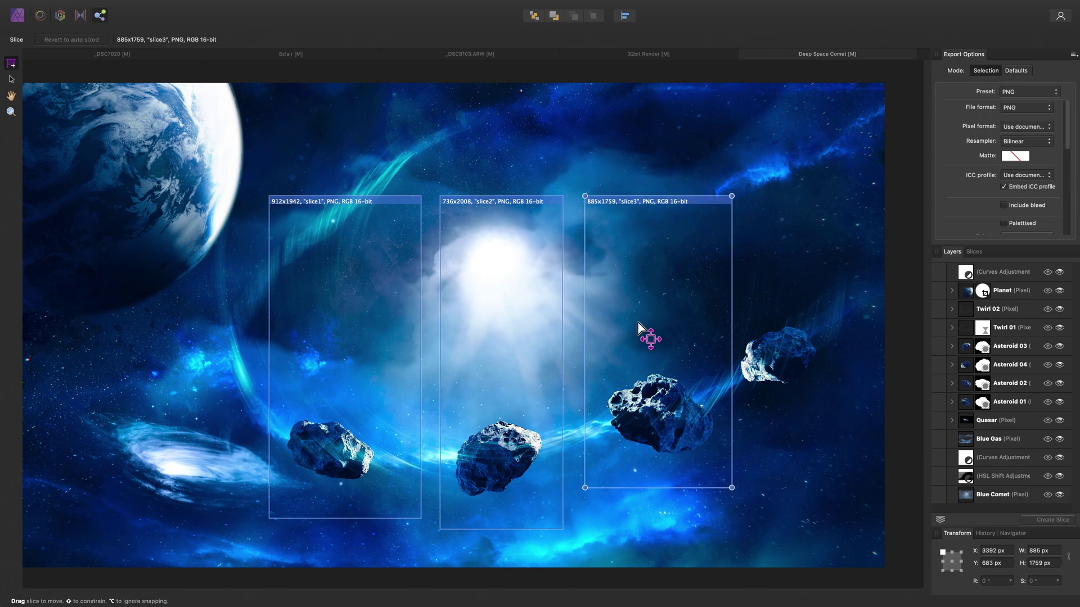
# Select slice1, slice2 and slice3 in the Slices panel and delete them
pyautogui.click(974, 252)
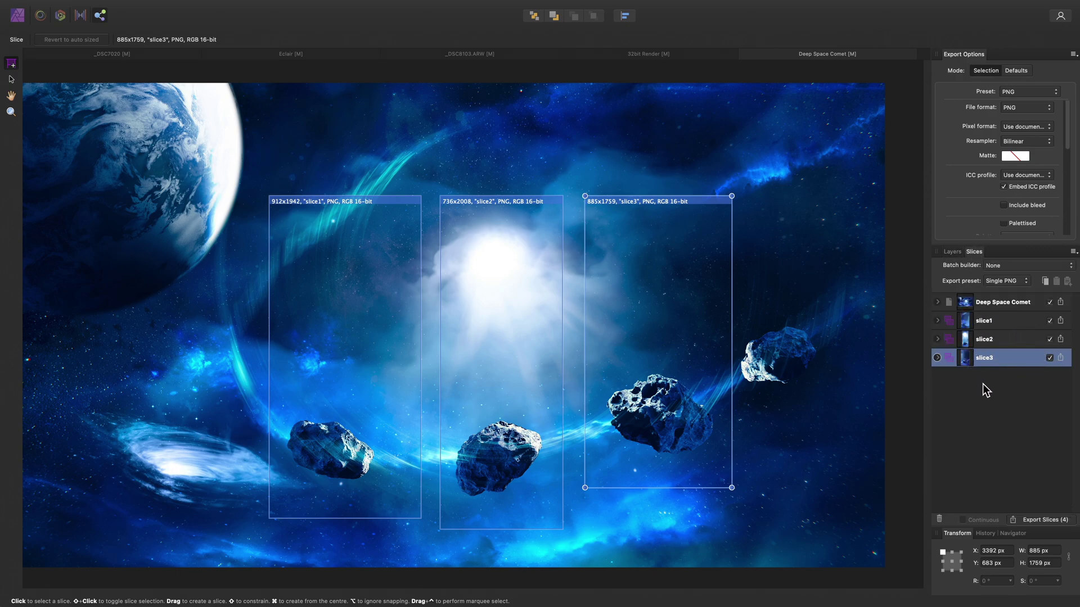
pyautogui.keyDown('shift'); pyautogui.click(1003, 322); pyautogui.keyUp('shift')
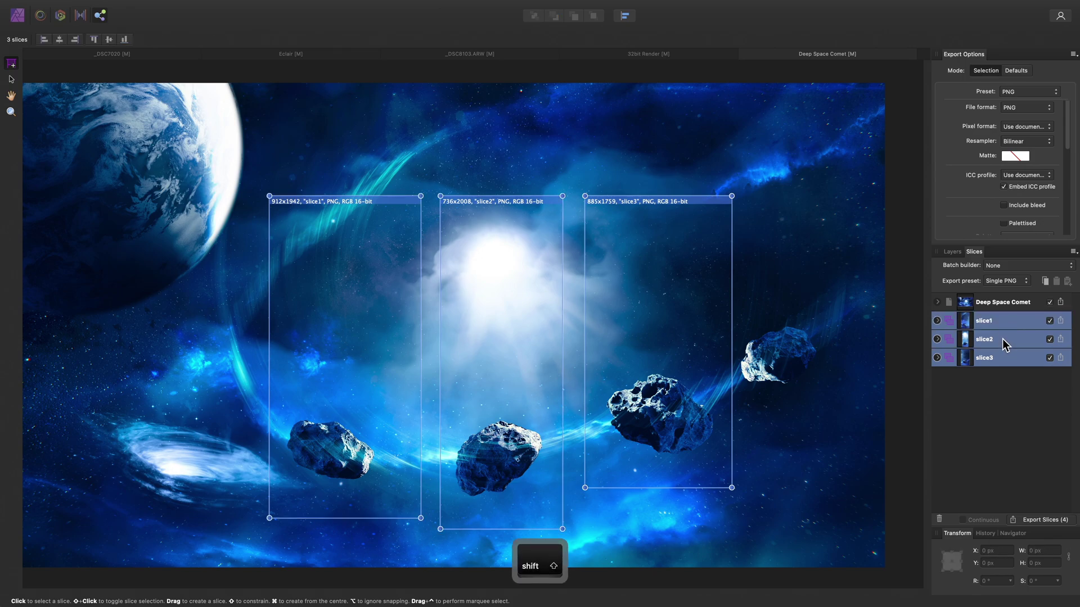
pyautogui.click(1032, 92)
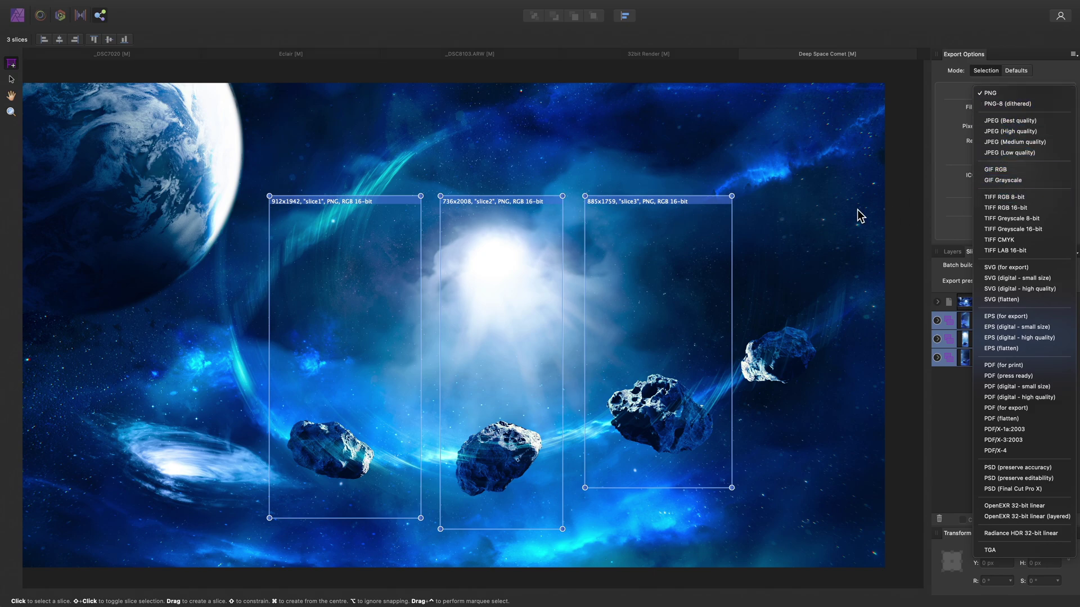
pyautogui.press('Escape')
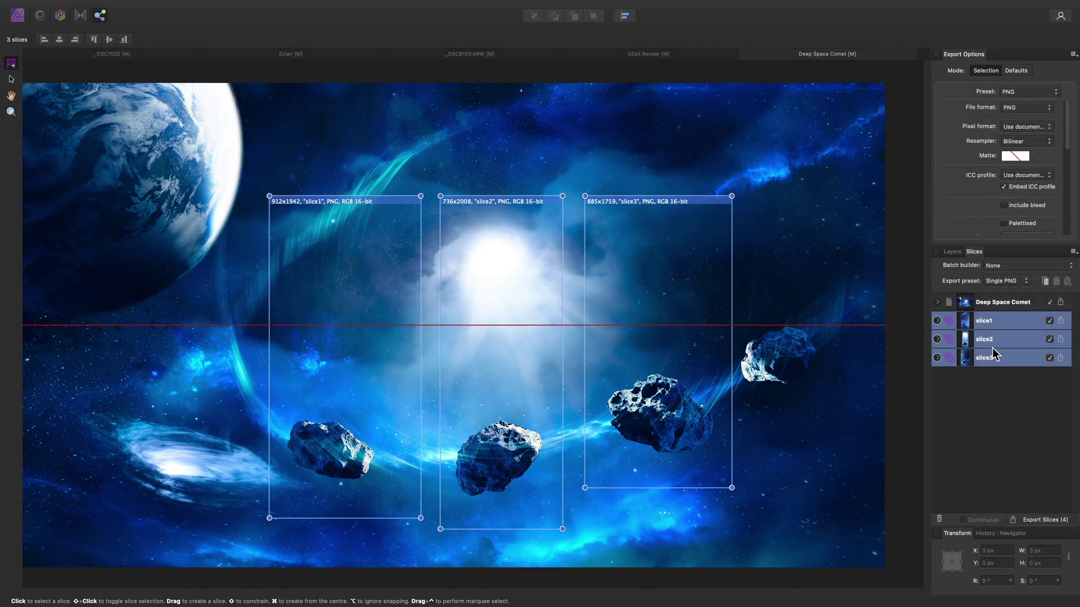
pyautogui.press('BackSpace')
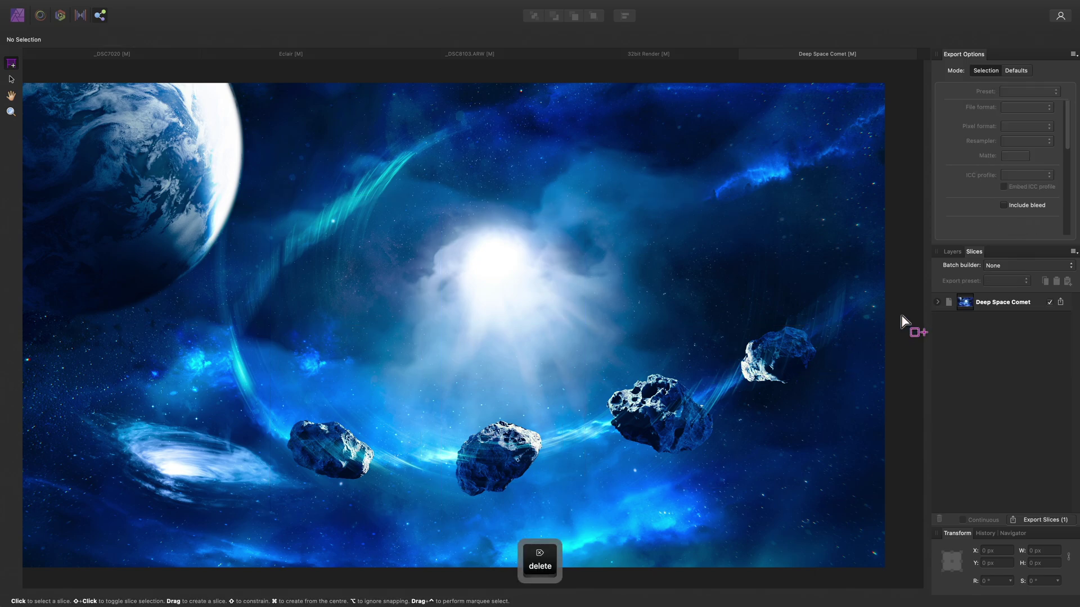
# Create slices from the Asteroid 01–04 layers and uncheck the Deep Space Comet slice
pyautogui.click(948, 253)
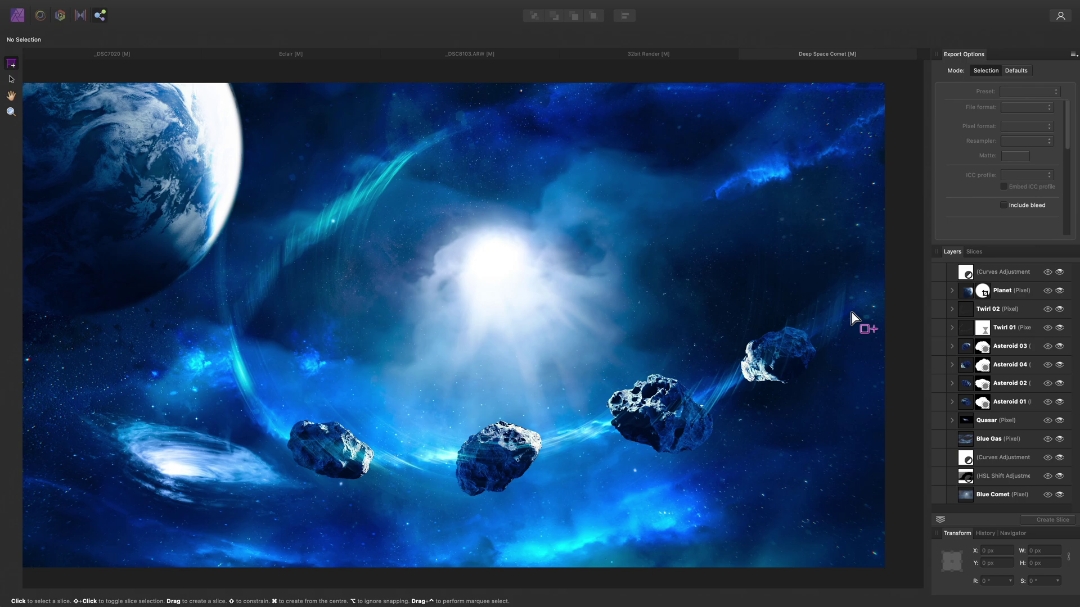
pyautogui.click(1010, 347)
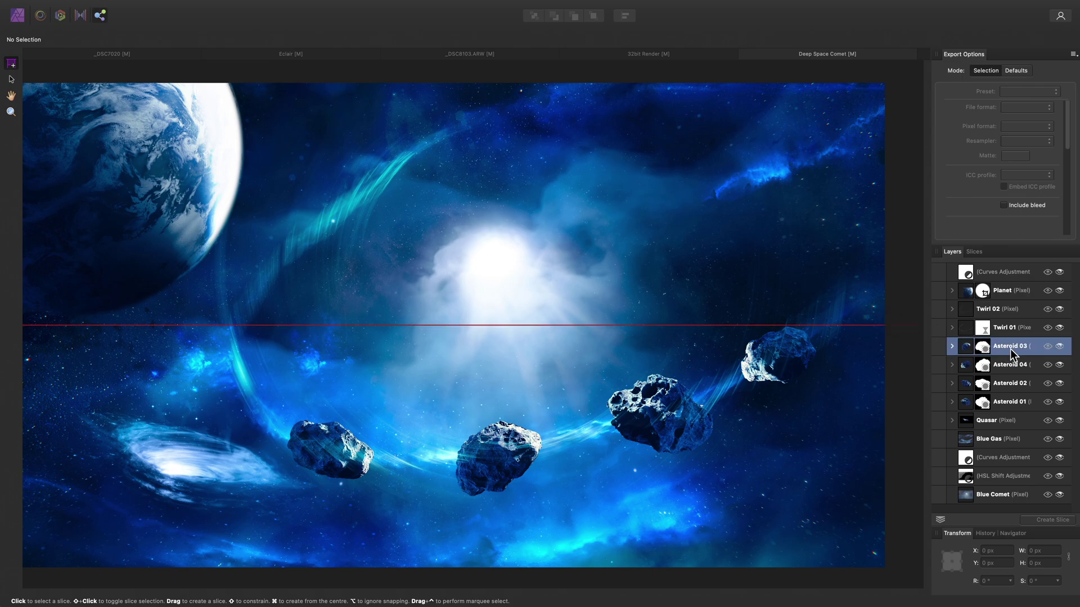
pyautogui.keyDown('shift'); pyautogui.click(1007, 404); pyautogui.keyUp('shift')
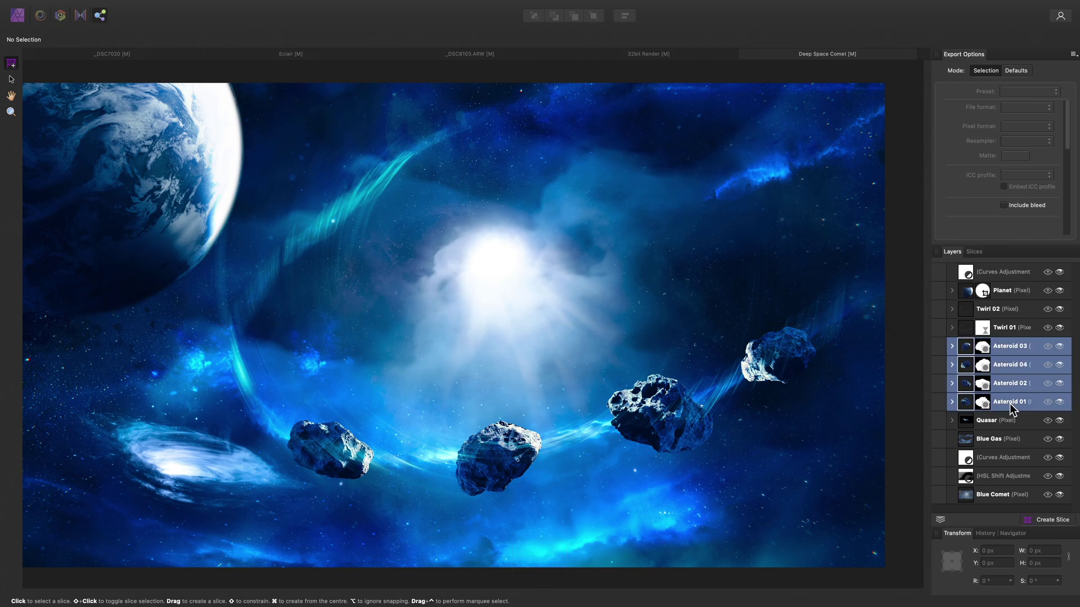
pyautogui.click(1033, 521)
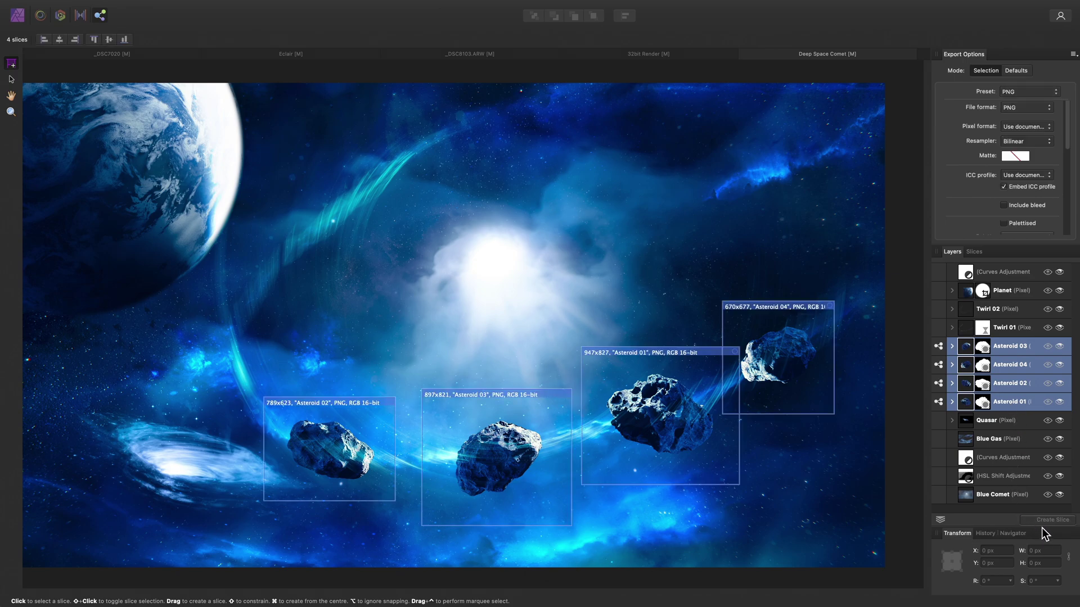
pyautogui.click(977, 251)
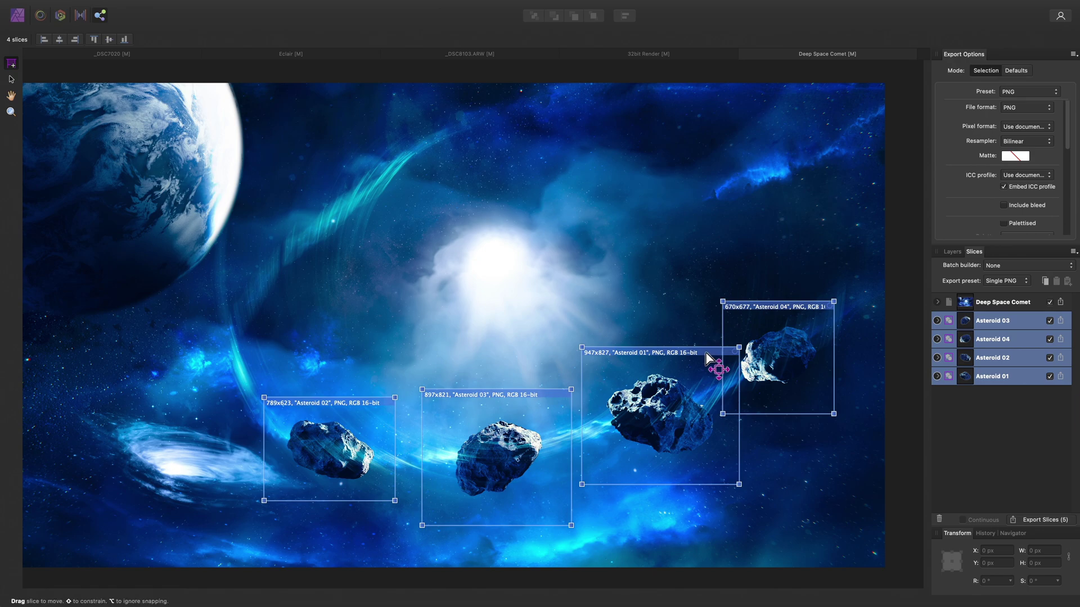
pyautogui.click(1049, 303)
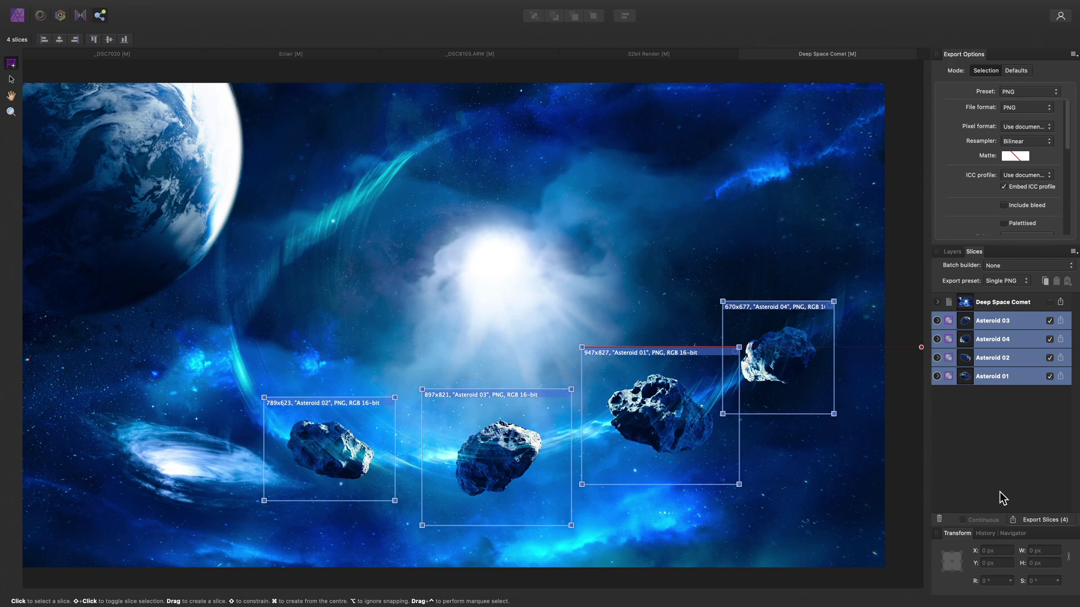
# Export the four asteroid slices into a new Desktop folder named 'Slices'
pyautogui.click(1068, 522)
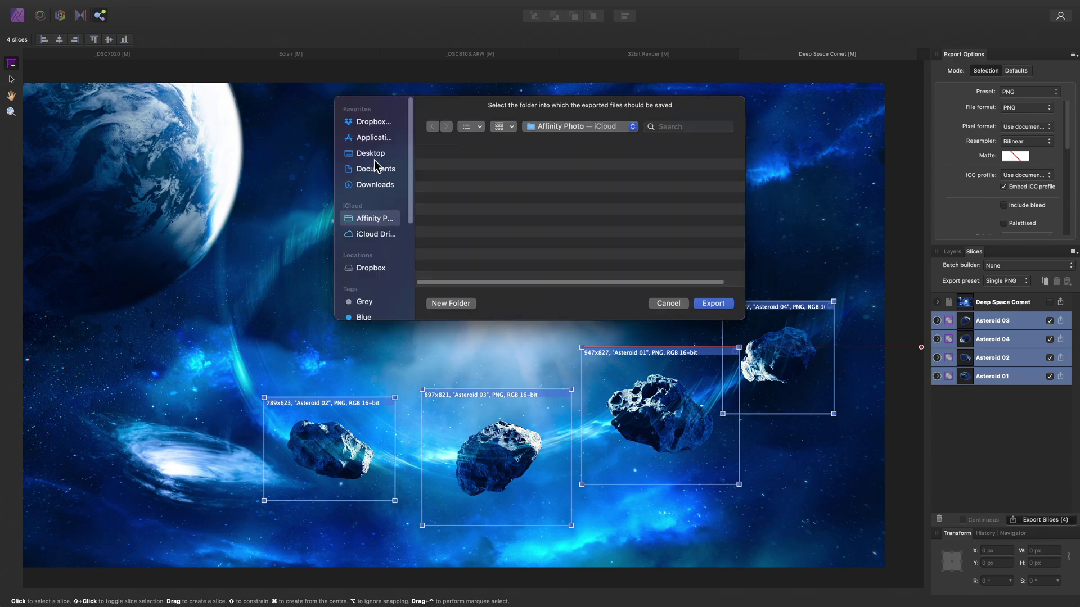
pyautogui.click(373, 155)
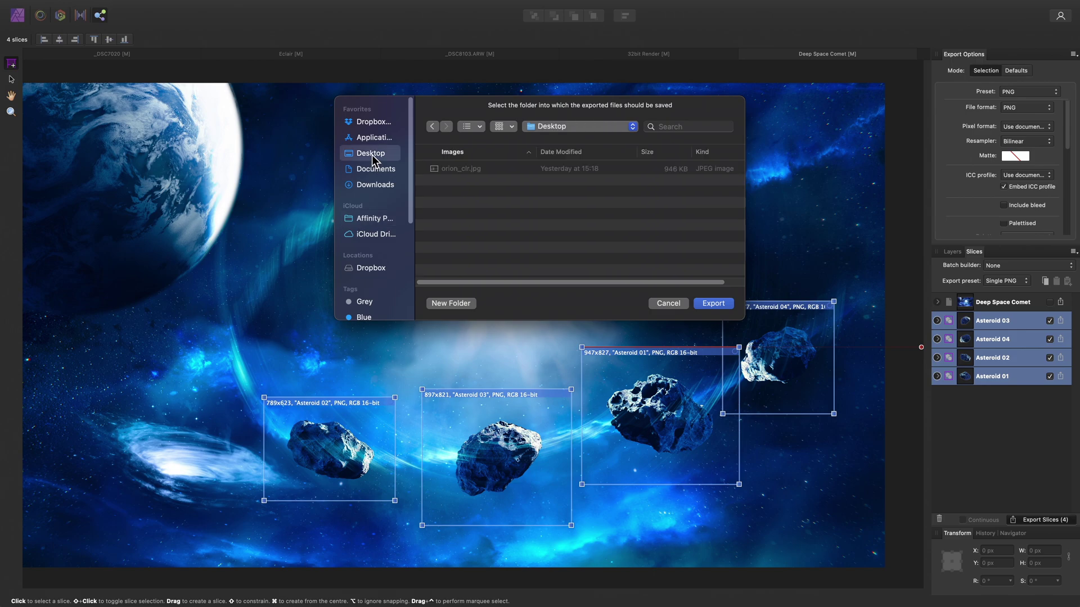
pyautogui.click(452, 302)
pyautogui.write('Sl')
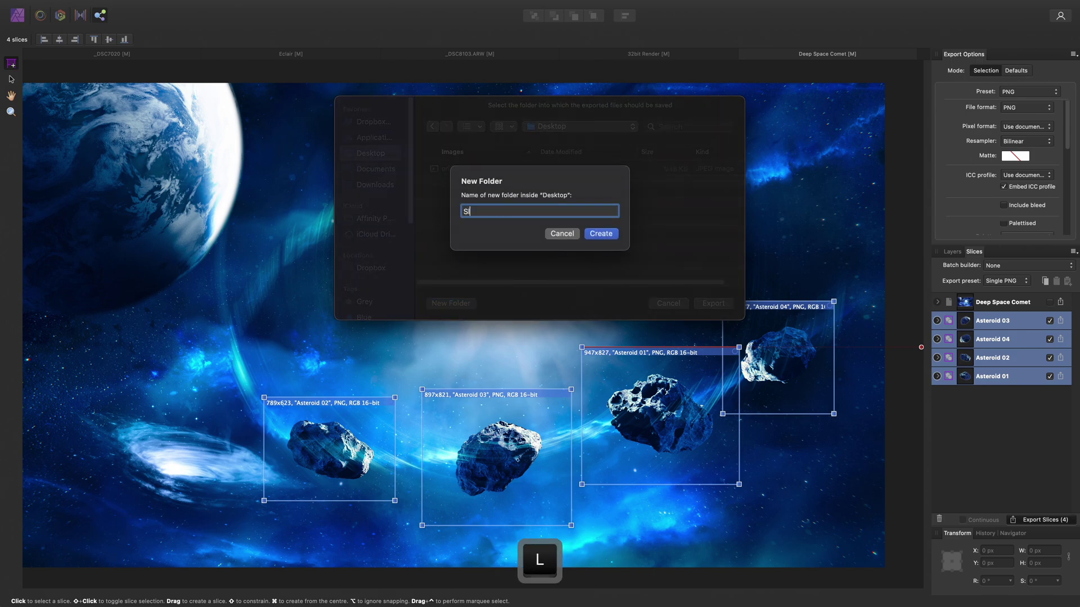
pyautogui.write('ices')
pyautogui.press('Return')
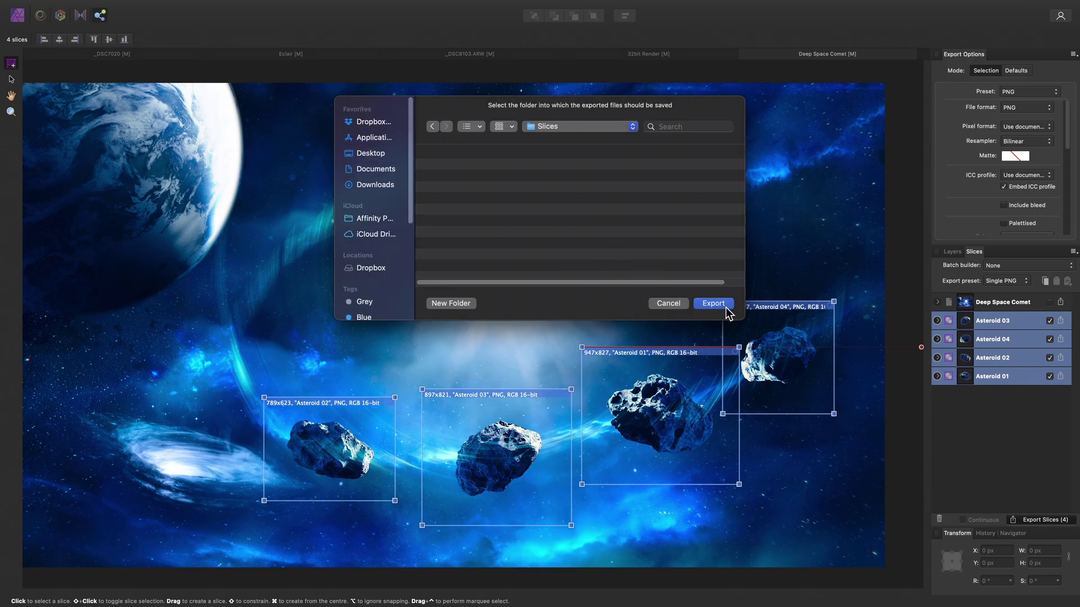
pyautogui.click(725, 308)
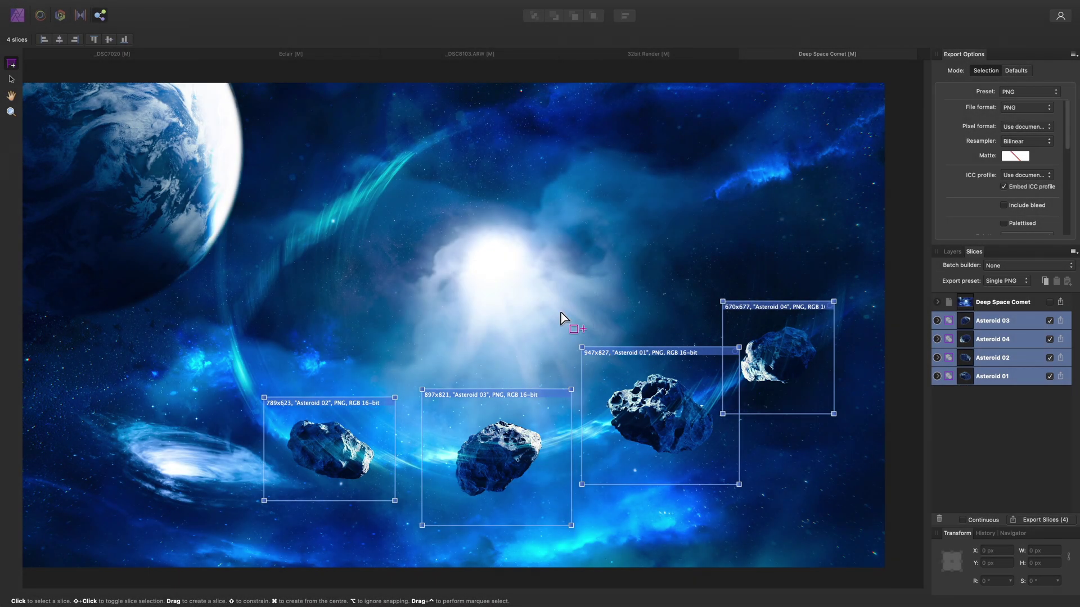
pyautogui.press('super+Tab')
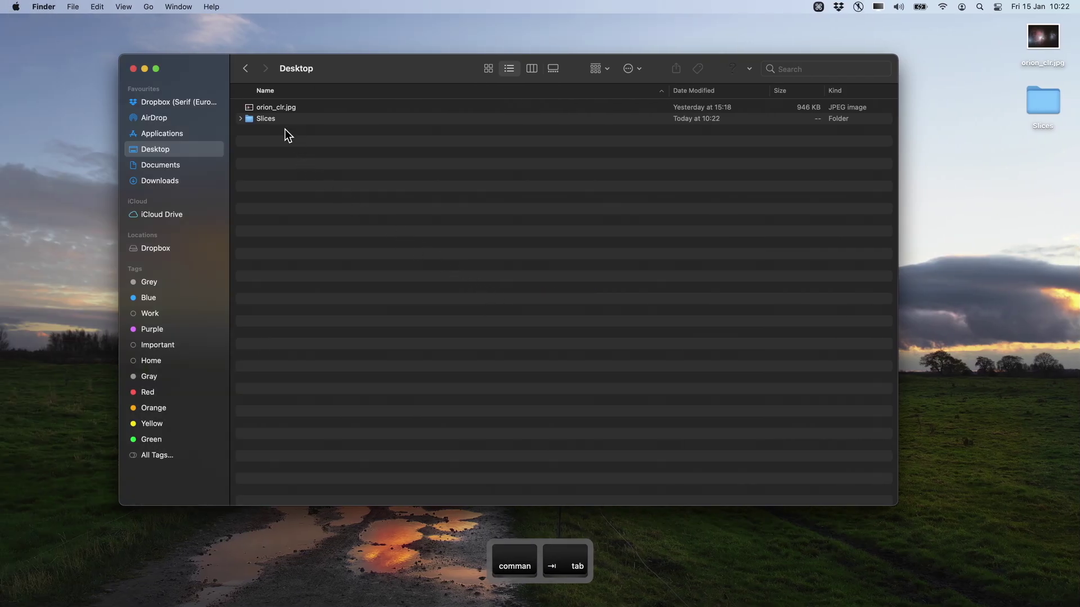
# Quick Look through Asteroid 01.png to Asteroid 04.png in the Desktop's Slices folder
pyautogui.doubleClick(282, 120)
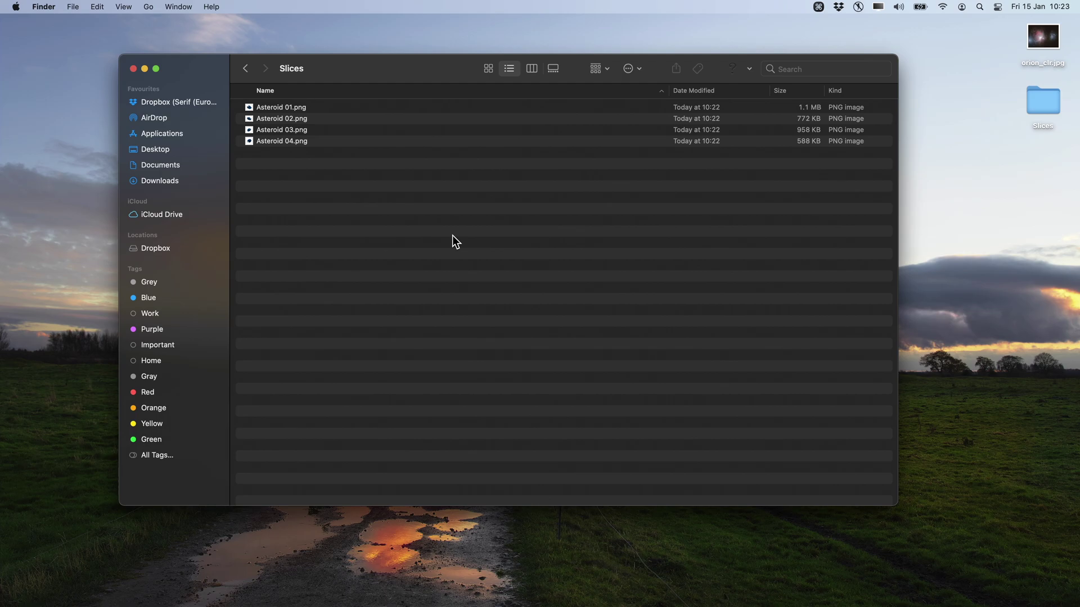
pyautogui.click(299, 107)
pyautogui.press('space')
pyautogui.press('Down')
pyautogui.press('Down')
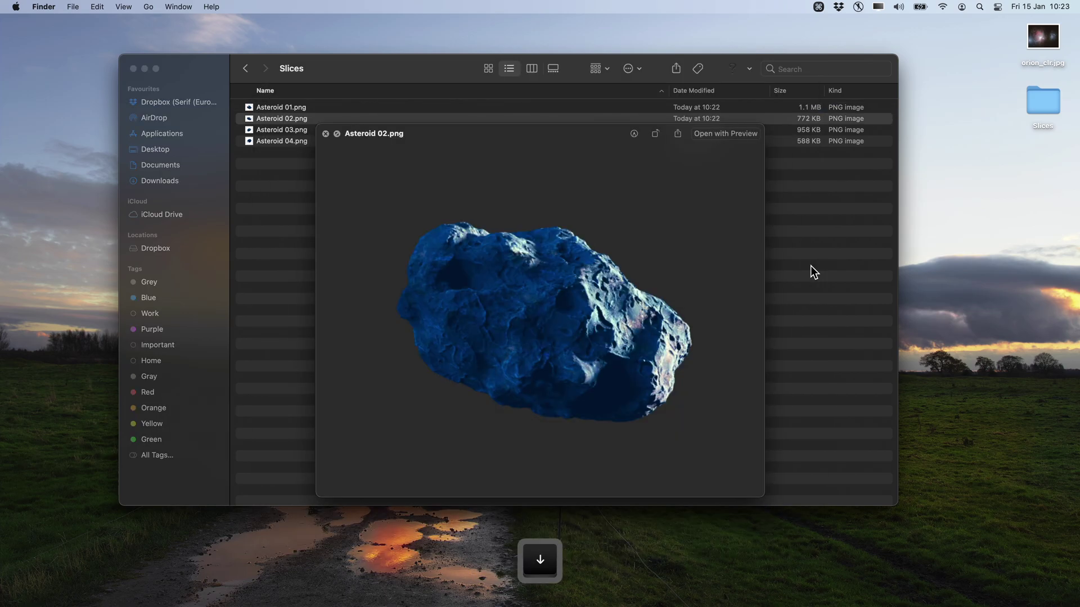
pyautogui.press('Down')
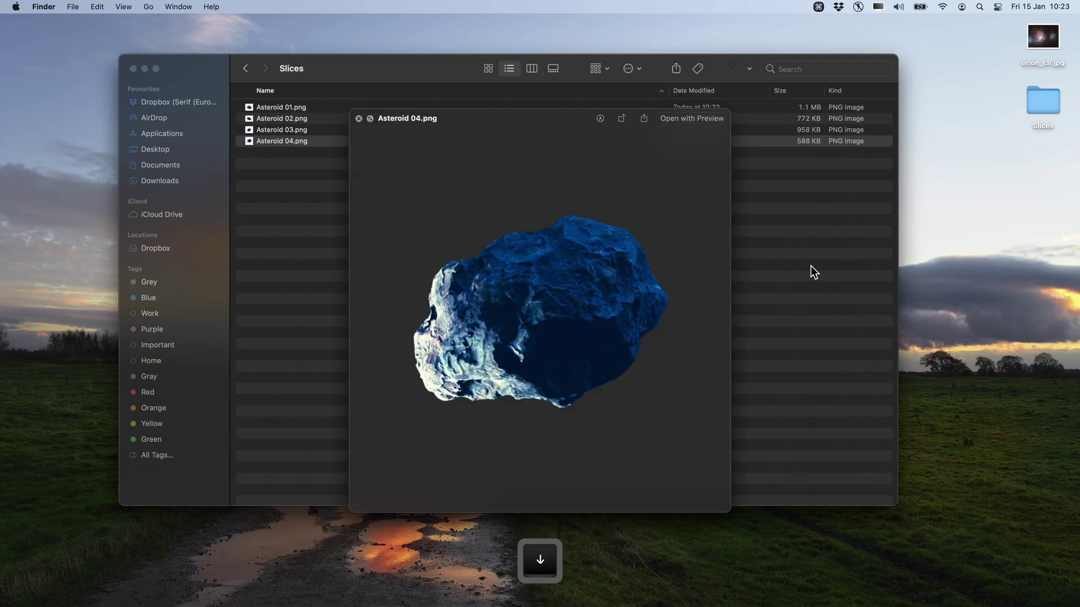
pyautogui.press('space')
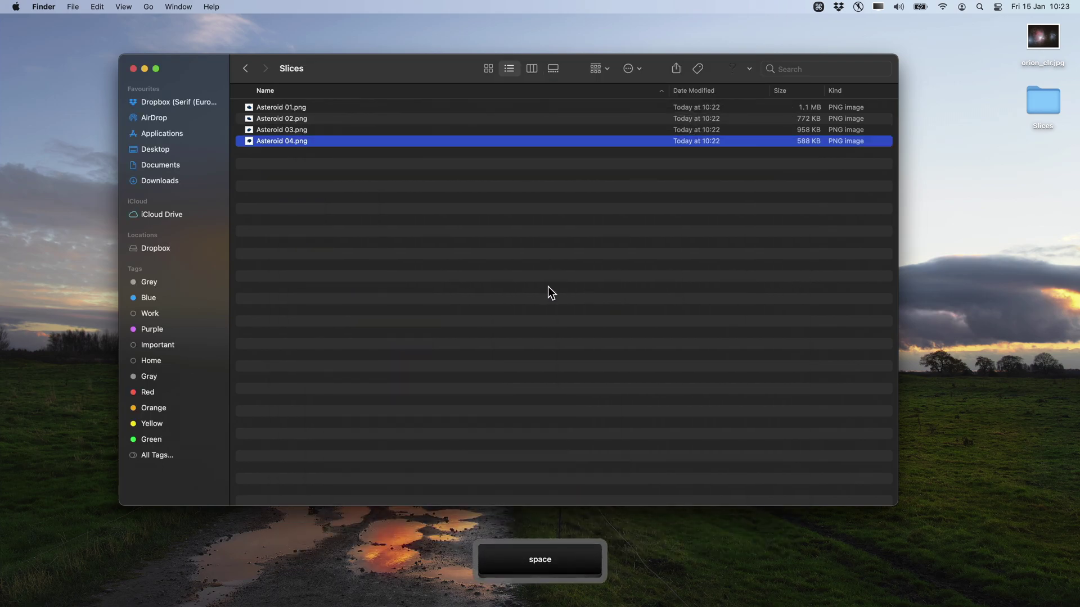
pyautogui.press('super+Tab')
# Back in Affinity Photo, tick Continuous in the Slices panel for the four asteroid slices
pyautogui.click(612, 318)
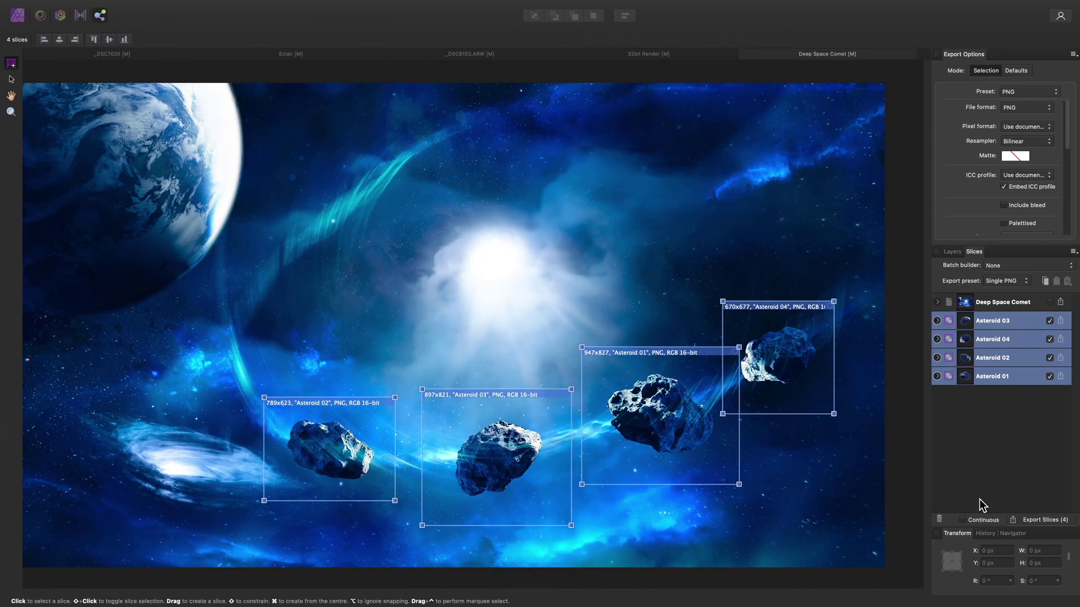
pyautogui.click(962, 520)
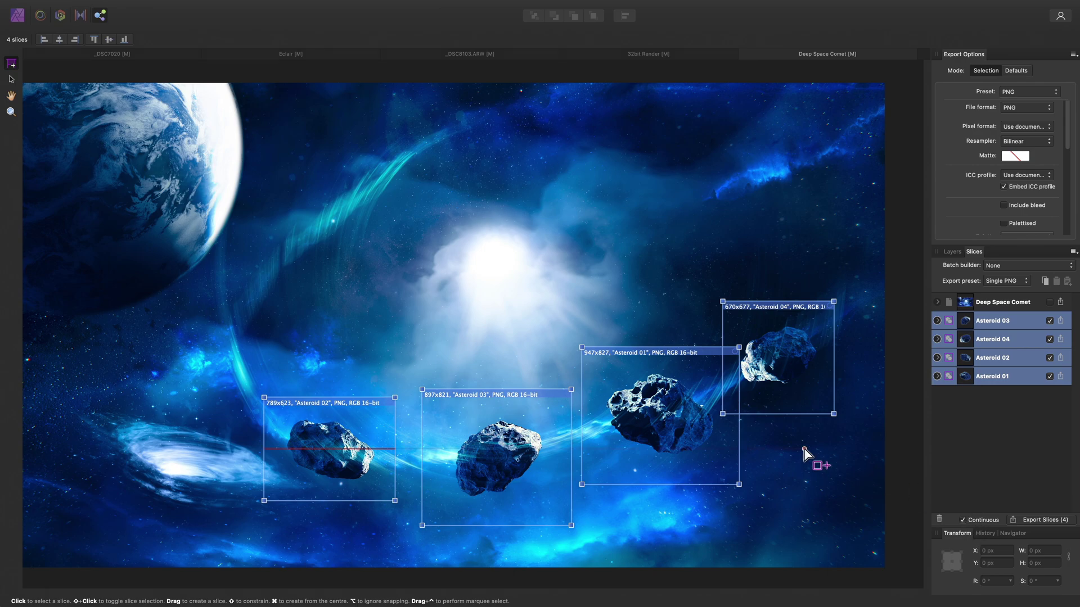